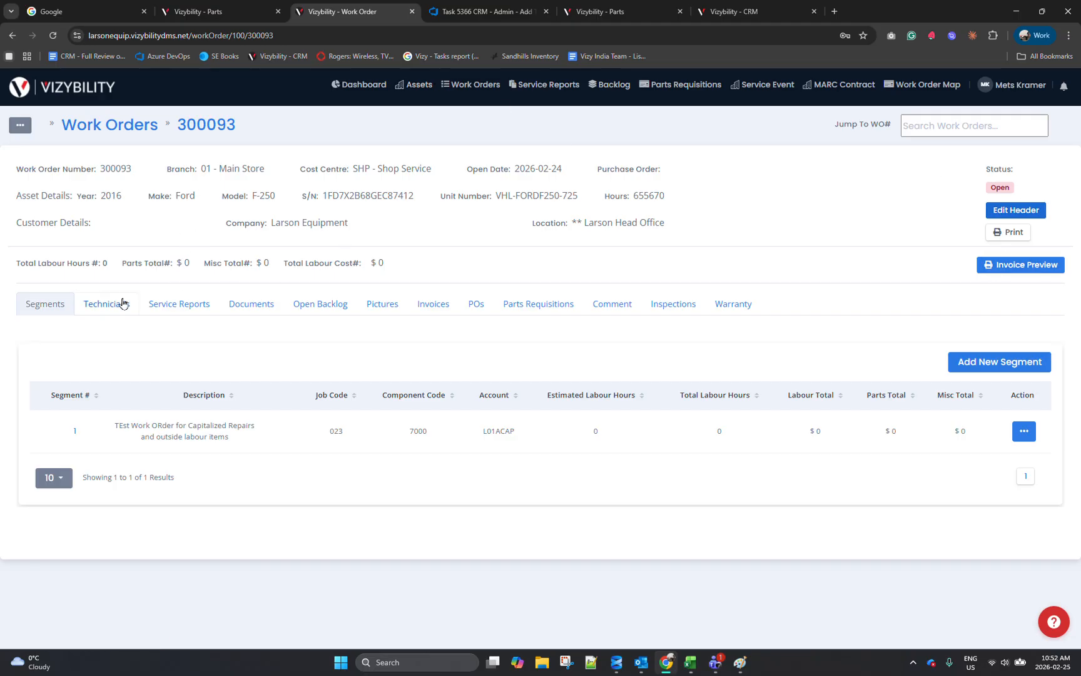
- Open segment 1 of the work order and set its new cost item to type Labour with item code OLBR
{"action": "left_click", "coordinate": [75, 432]}
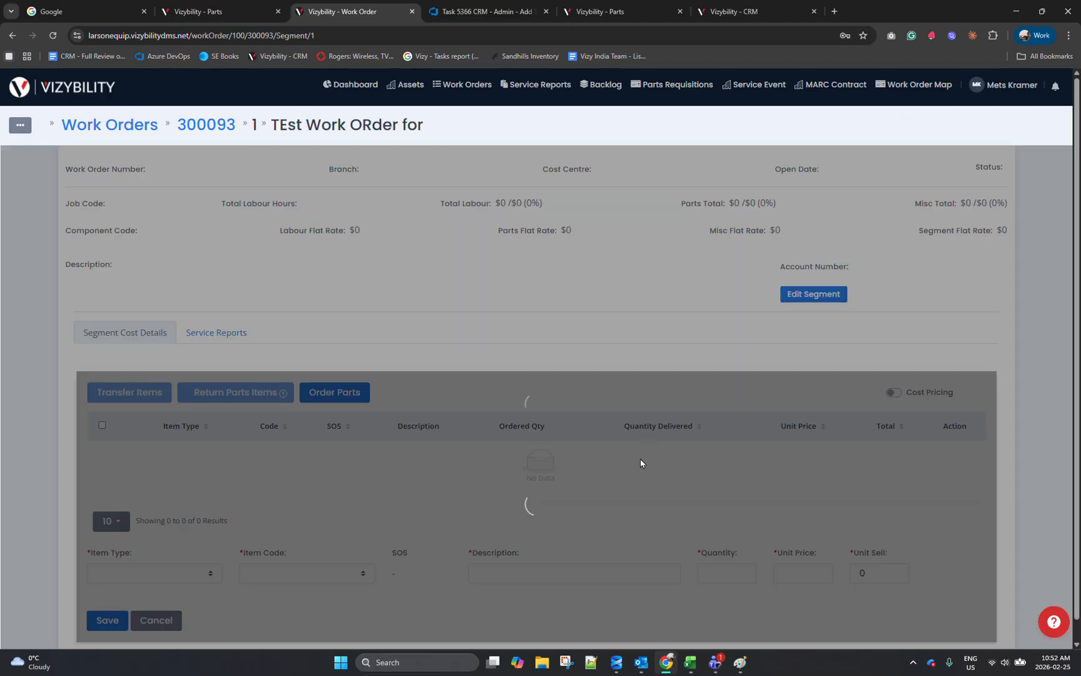
{"action": "scroll", "coordinate": [639, 464], "scroll_direction": "down", "scroll_amount": 1}
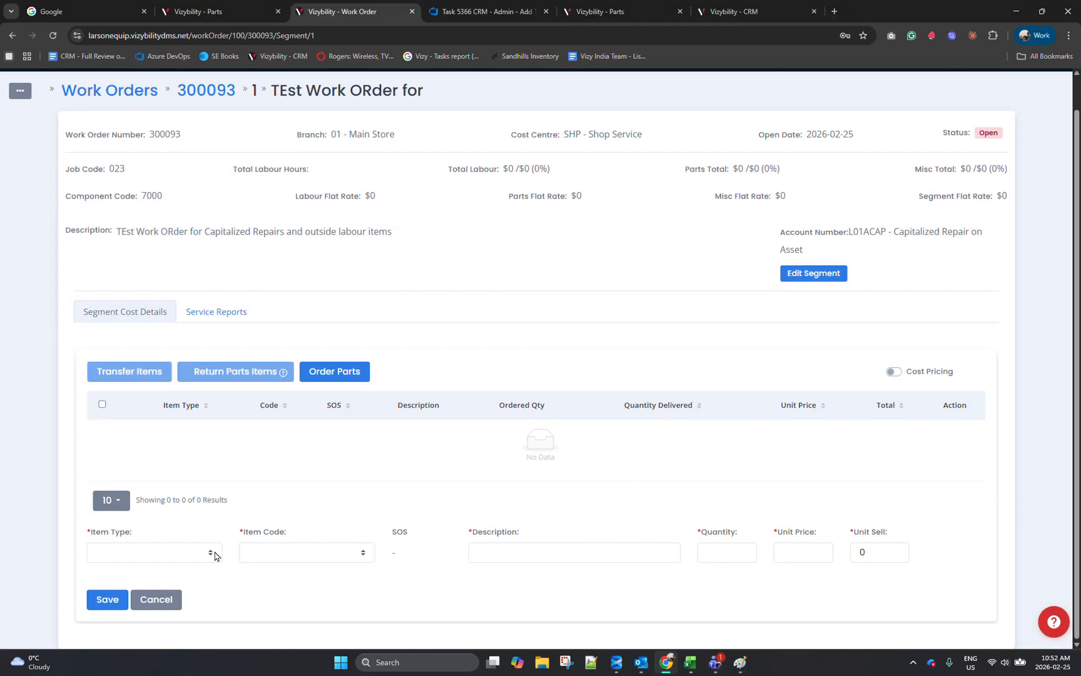
{"action": "left_click", "coordinate": [170, 557]}
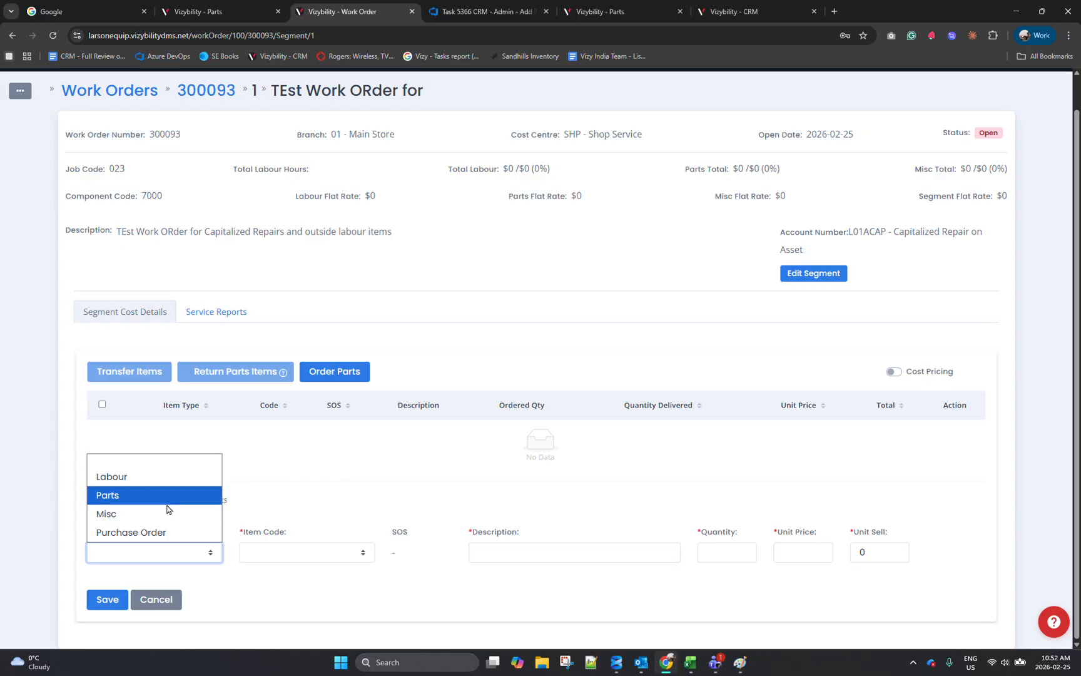
{"action": "left_click", "coordinate": [158, 478]}
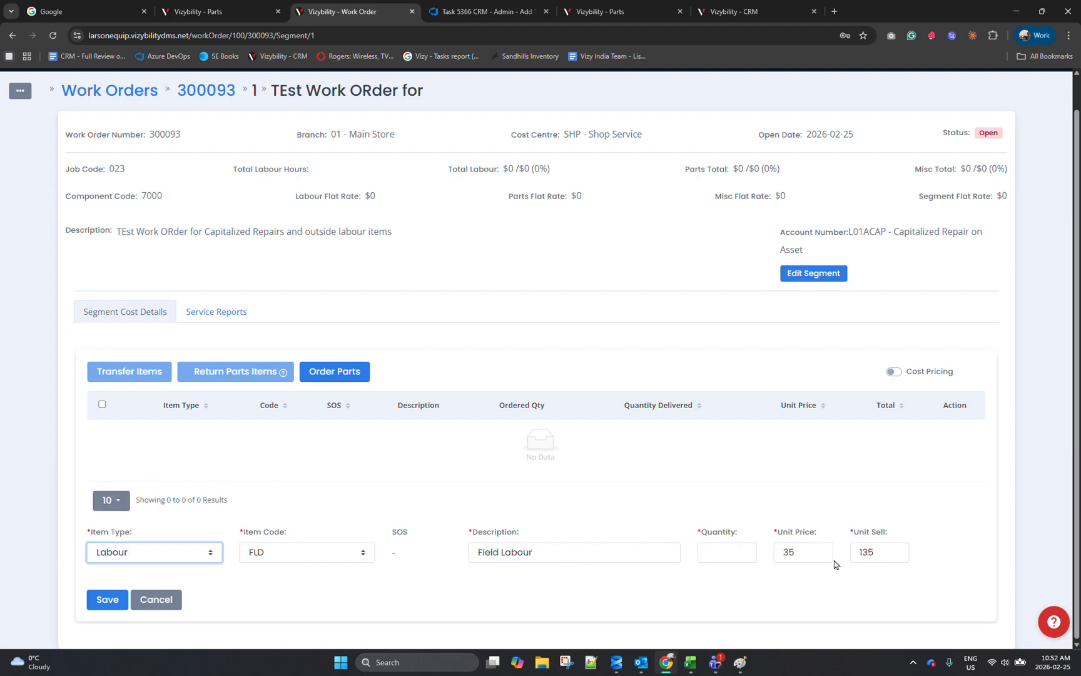
{"action": "left_click", "coordinate": [313, 556]}
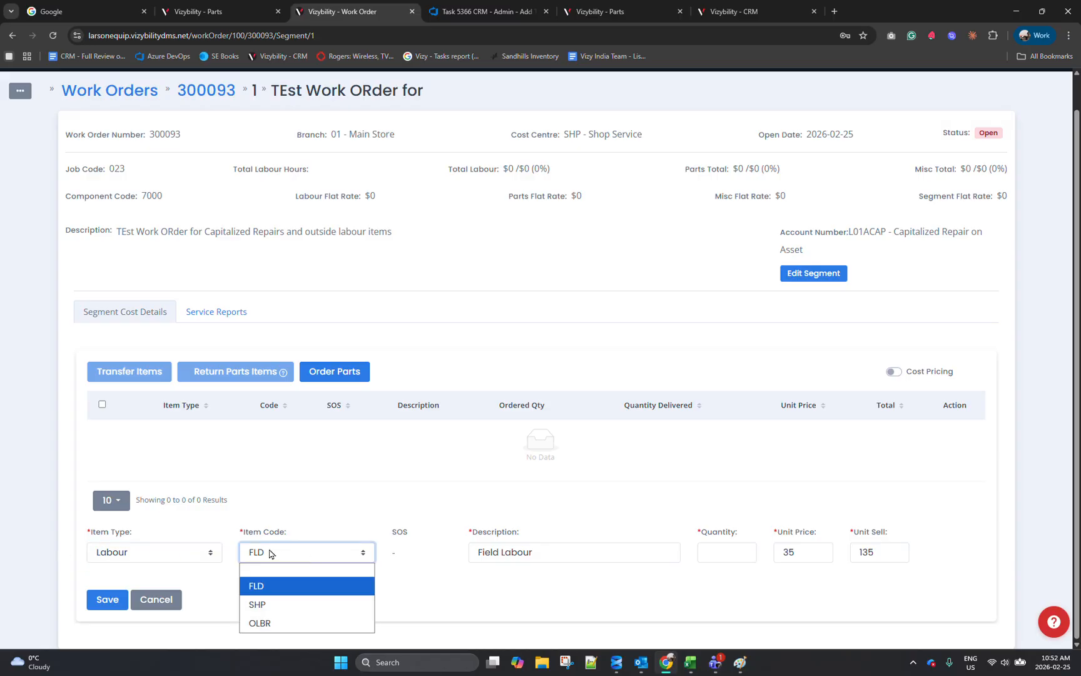
{"action": "left_click", "coordinate": [273, 624]}
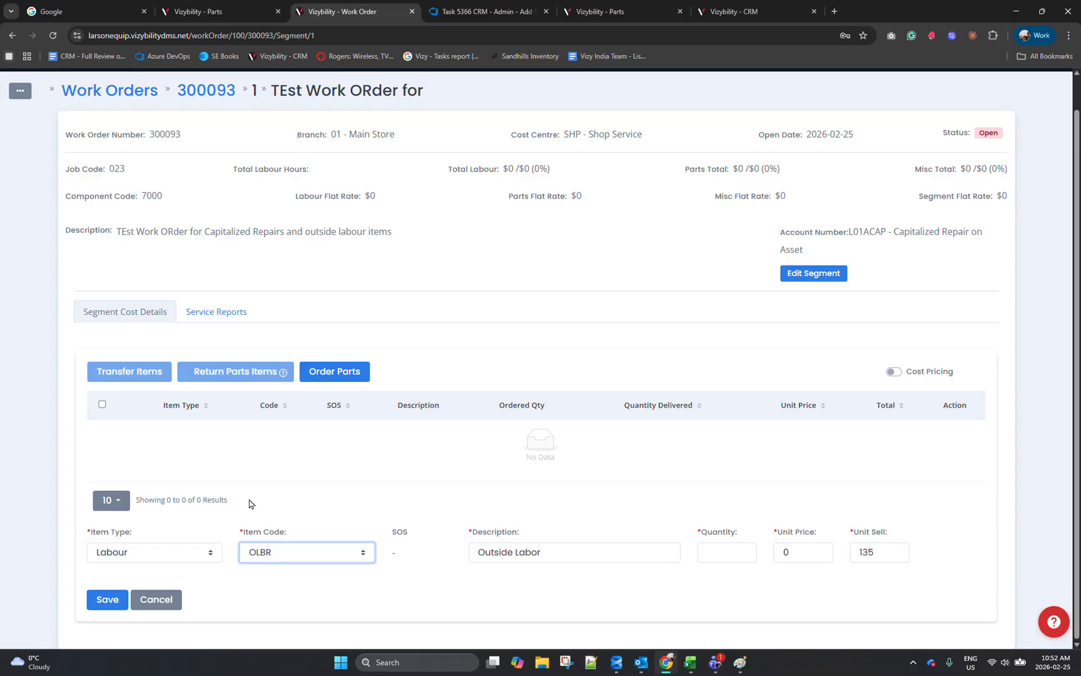
{"action": "scroll", "coordinate": [466, 326], "scroll_direction": "up", "scroll_amount": 1}
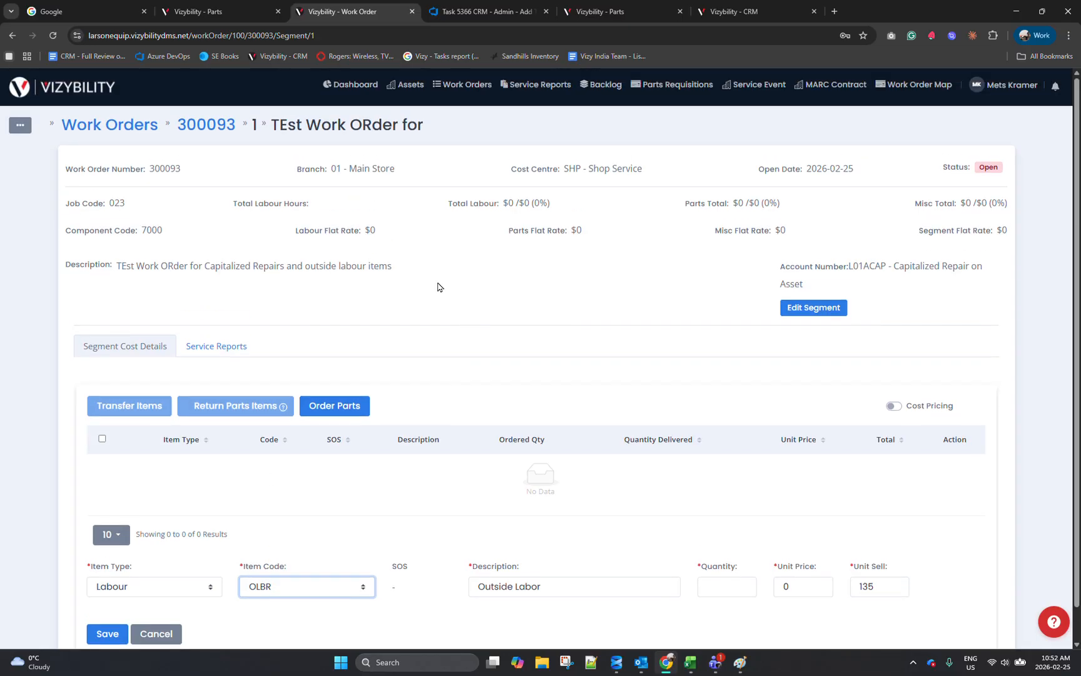
- Close the part's transaction history, open the purchase order list and start a new purchase order
{"action": "left_click", "coordinate": [206, 12]}
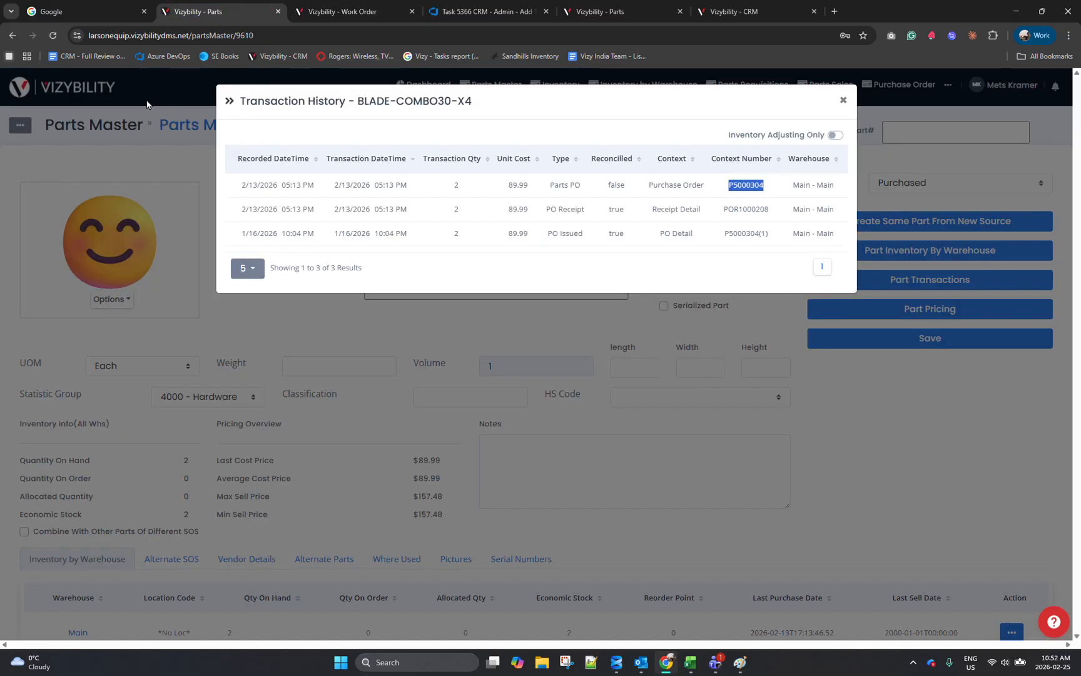
{"action": "left_click", "coordinate": [147, 104]}
{"action": "left_click", "coordinate": [920, 92]}
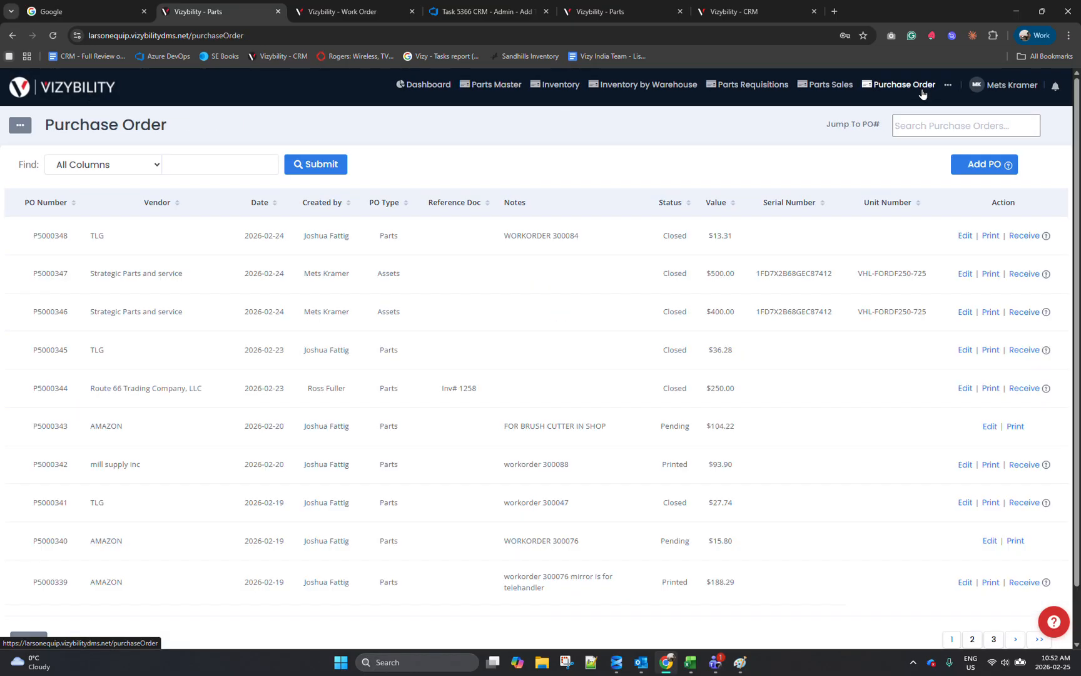
{"action": "left_click", "coordinate": [985, 164]}
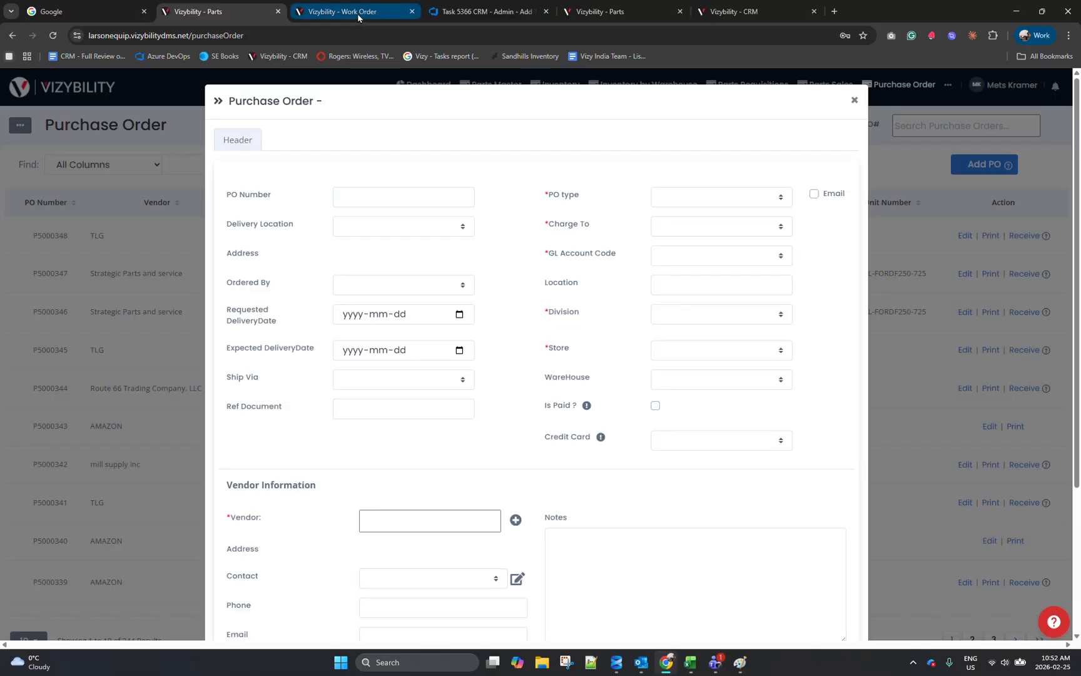
{"action": "left_click", "coordinate": [348, 12]}
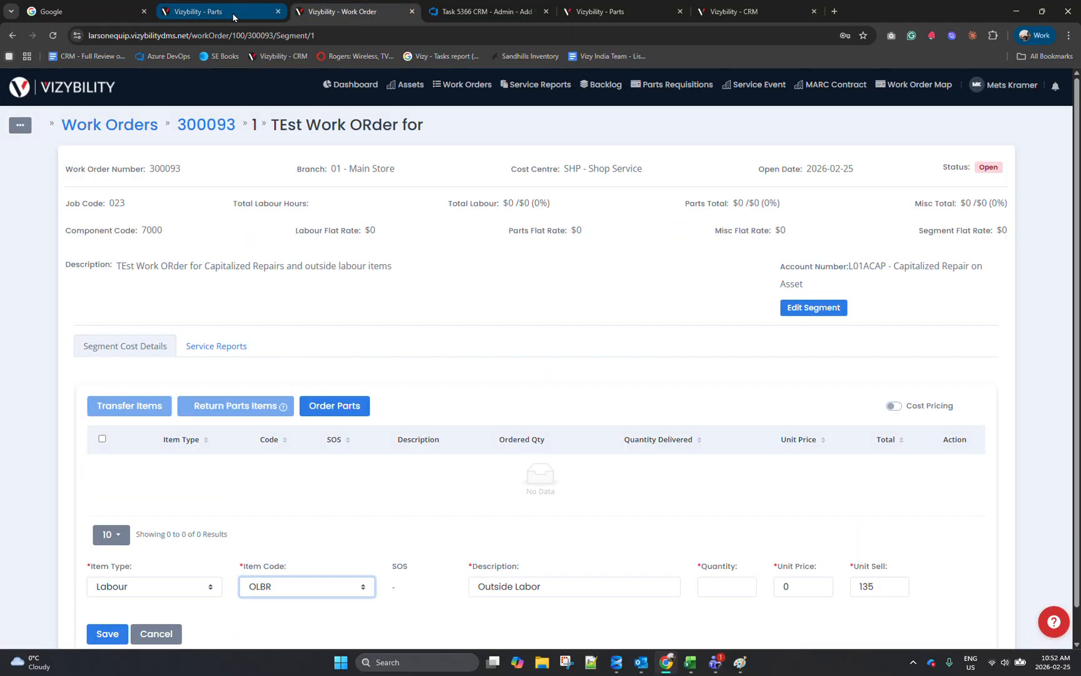
{"action": "left_click", "coordinate": [213, 12]}
- Set the delivery location to ** Larson Head Office and select the person who is placing the order
{"action": "left_click", "coordinate": [401, 230]}
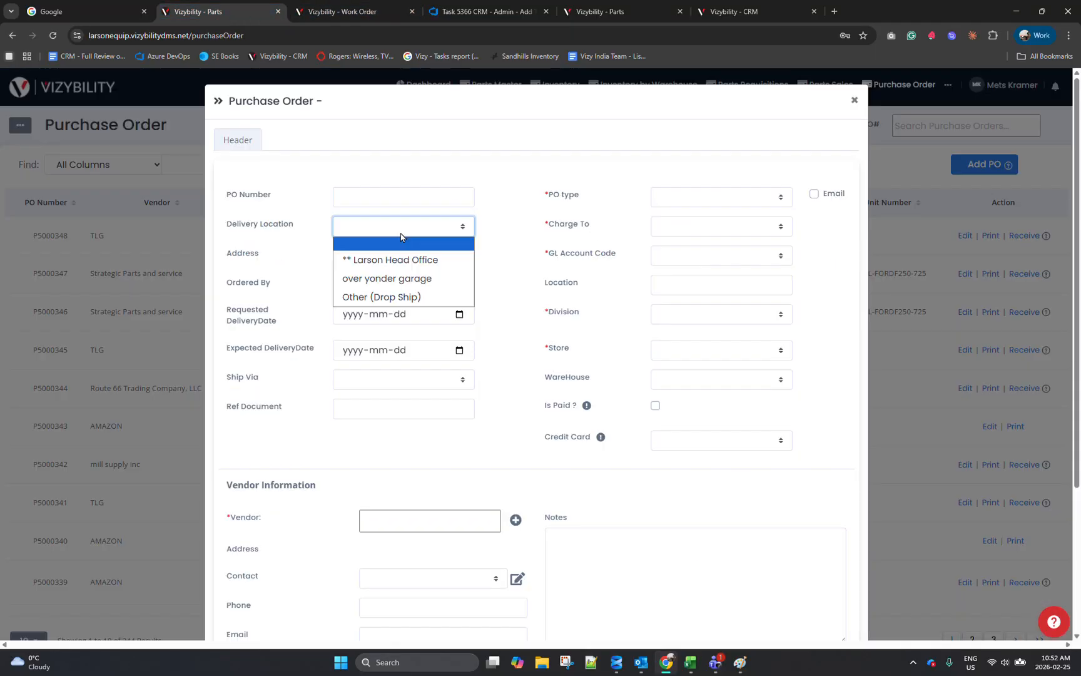
{"action": "left_click", "coordinate": [397, 266]}
{"action": "left_click", "coordinate": [388, 285]}
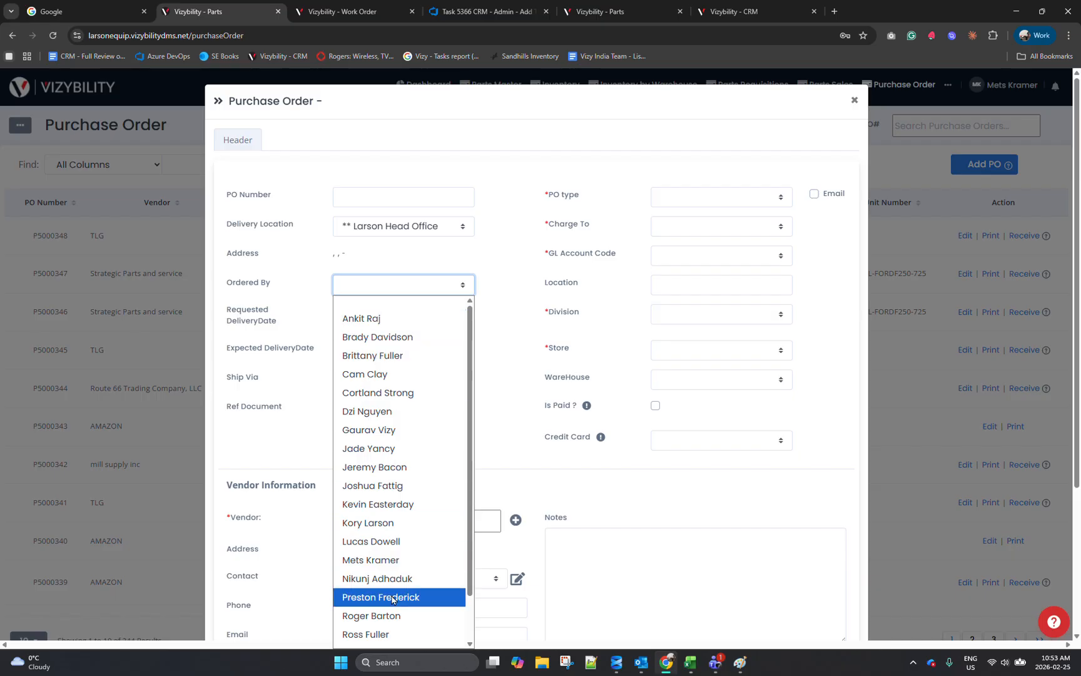
{"action": "left_click", "coordinate": [411, 561]}
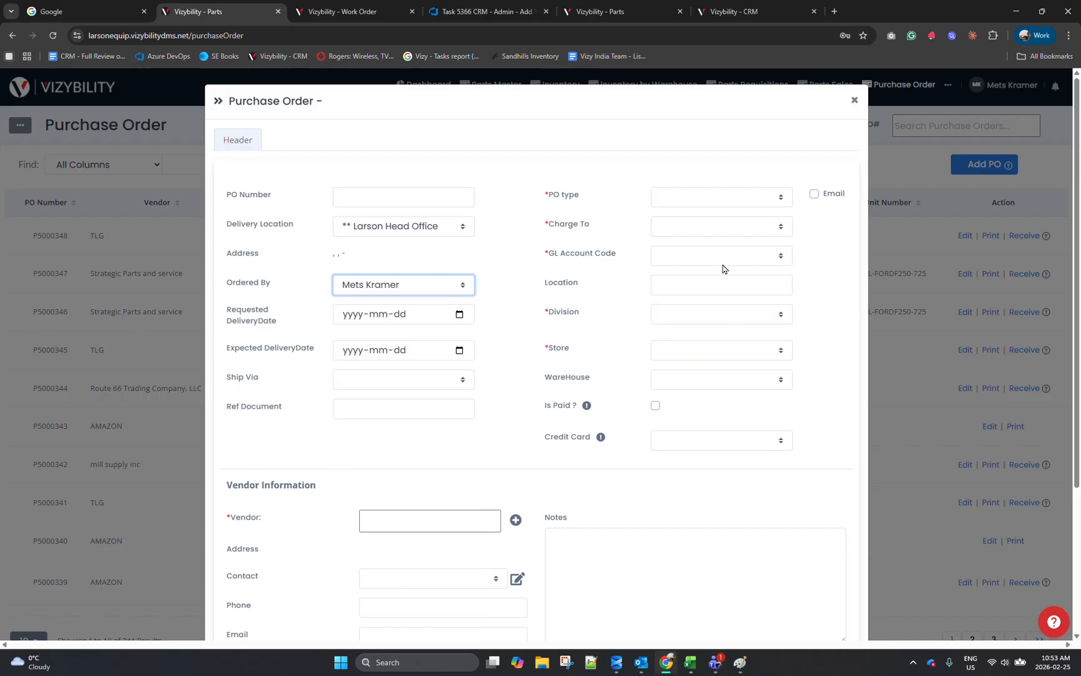
- Set the PO type to Work Order and the GL account code to 111B - Cost of Maintaining & Preparing Equipment & Vehicle Inventory Units for Sell
{"action": "left_click", "coordinate": [721, 202]}
{"action": "left_click", "coordinate": [719, 249]}
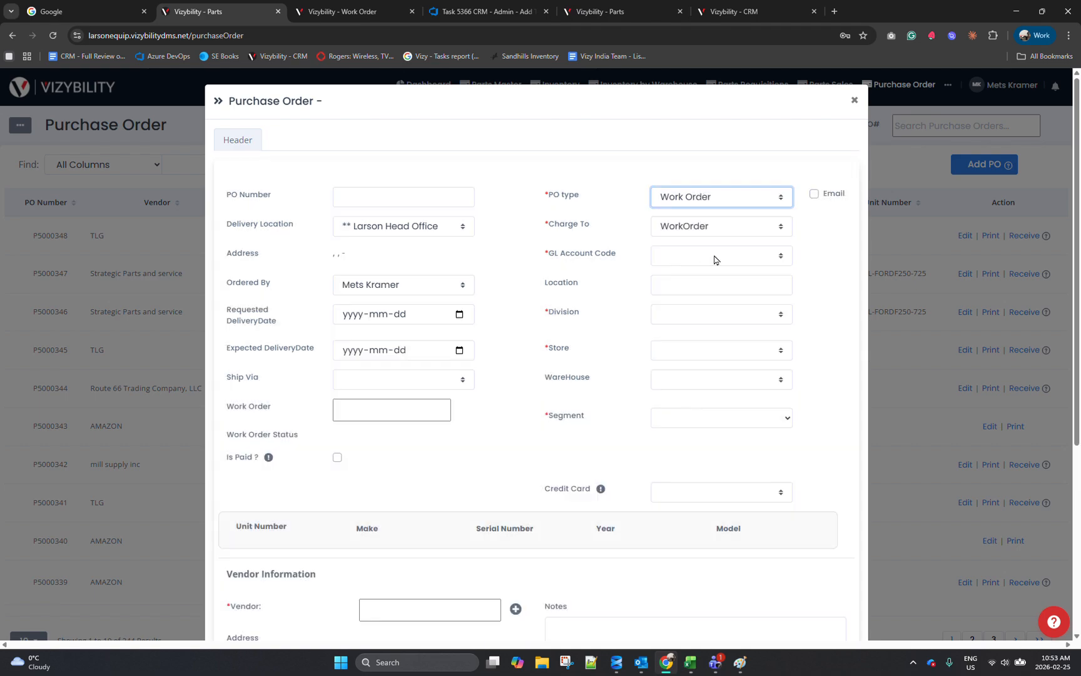
{"action": "left_click", "coordinate": [715, 258]}
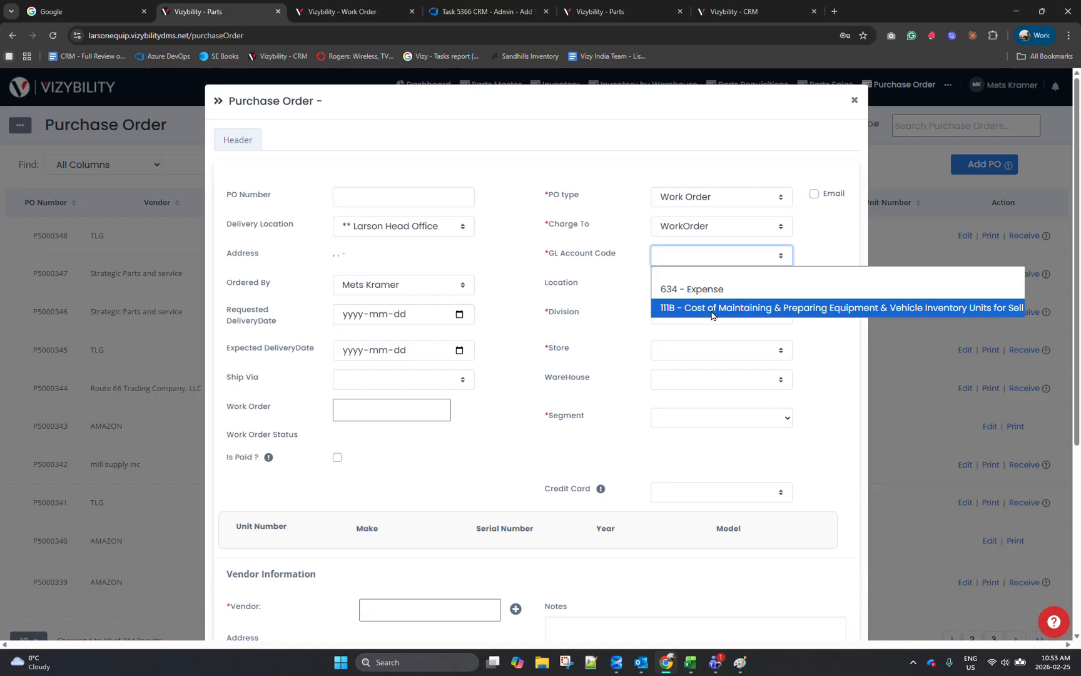
{"action": "left_click", "coordinate": [755, 309]}
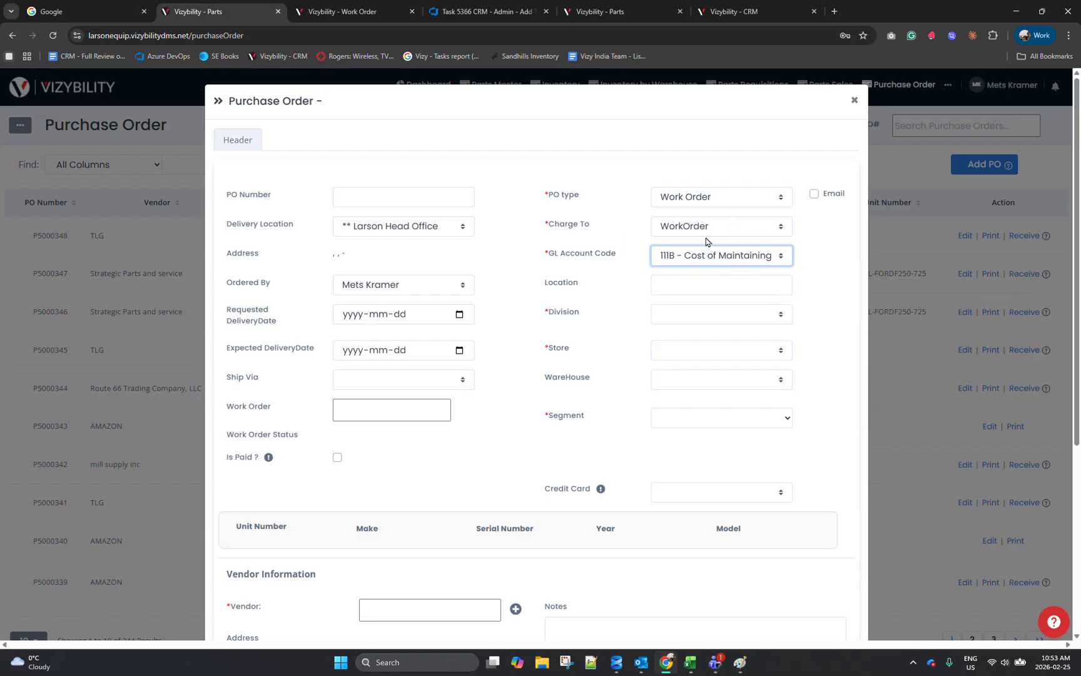
- Set the division to LE - Larson Equipment, the store to 01 - Main Store and the warehouse to Main
{"action": "left_click", "coordinate": [691, 320]}
{"action": "left_click", "coordinate": [685, 348]}
{"action": "left_click", "coordinate": [687, 351]}
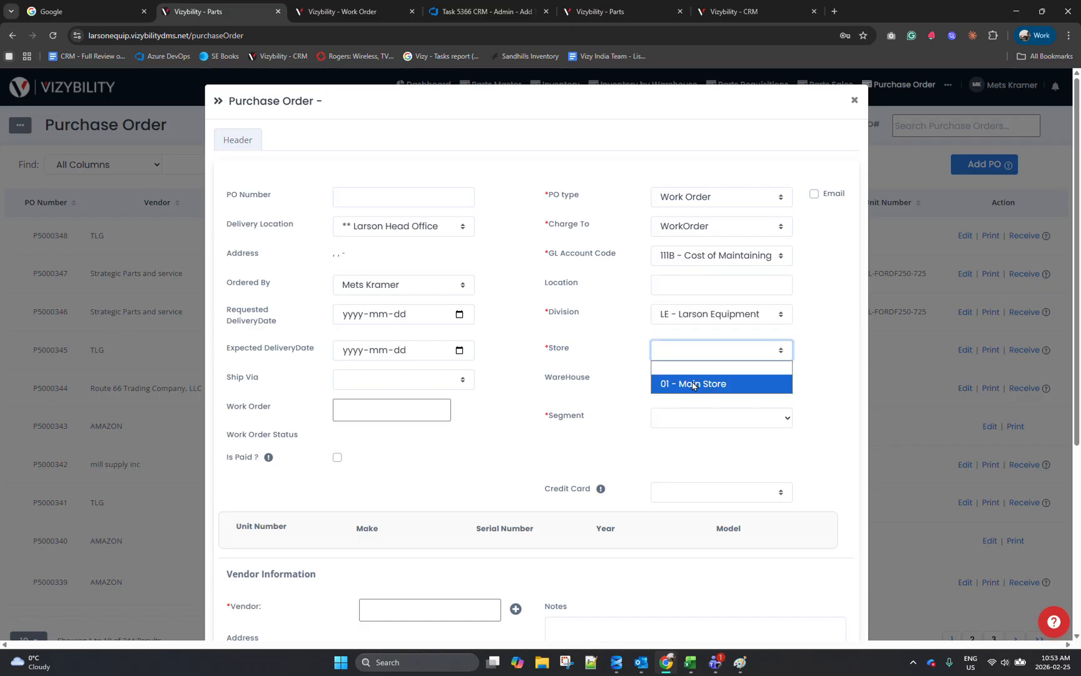
{"action": "left_click", "coordinate": [691, 383]}
{"action": "left_click", "coordinate": [693, 414]}
- Link the purchase order to the Ford F-250 test work order by its number and select its segment 1
{"action": "left_click", "coordinate": [700, 423]}
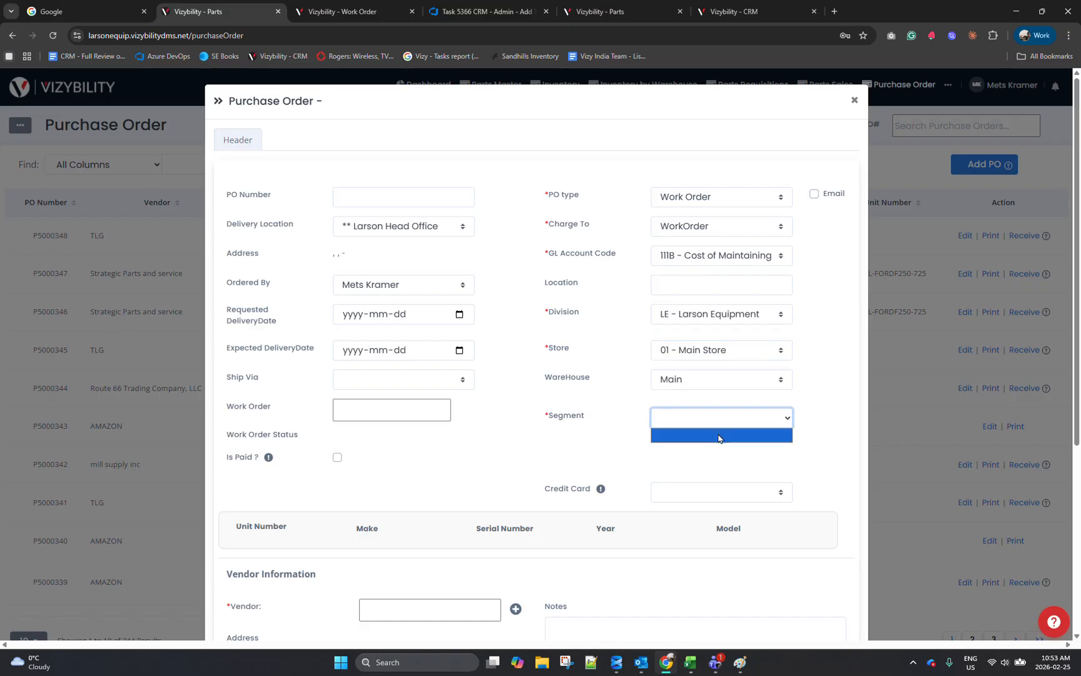
{"action": "left_click", "coordinate": [397, 413]}
{"action": "type", "text": "00"}
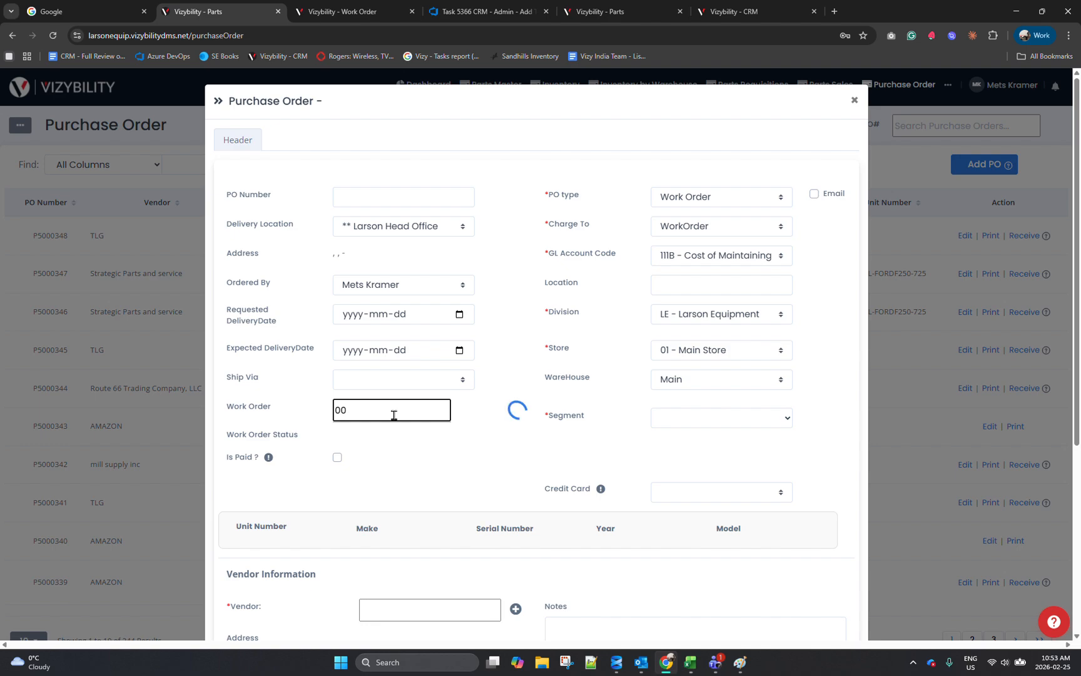
{"action": "type", "text": "93"}
{"action": "left_click", "coordinate": [379, 430]}
{"action": "left_click", "coordinate": [670, 419]}
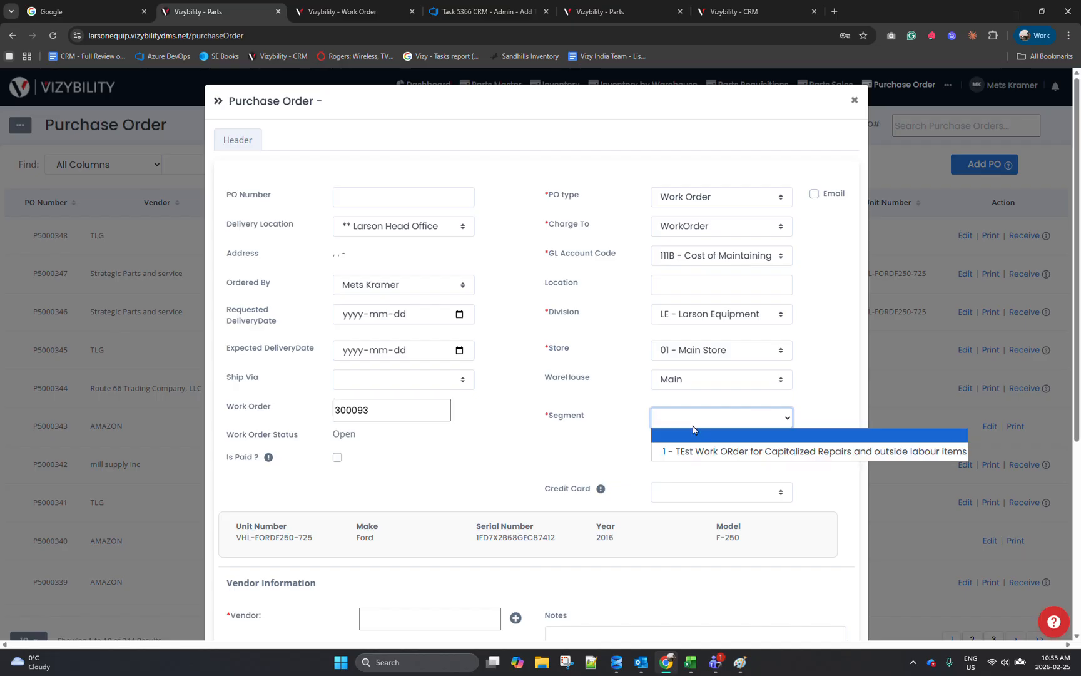
{"action": "left_click", "coordinate": [699, 449]}
- Choose Strategic Parts and service as the vendor and save the purchase order
{"action": "scroll", "coordinate": [769, 375], "scroll_direction": "down", "scroll_amount": 3}
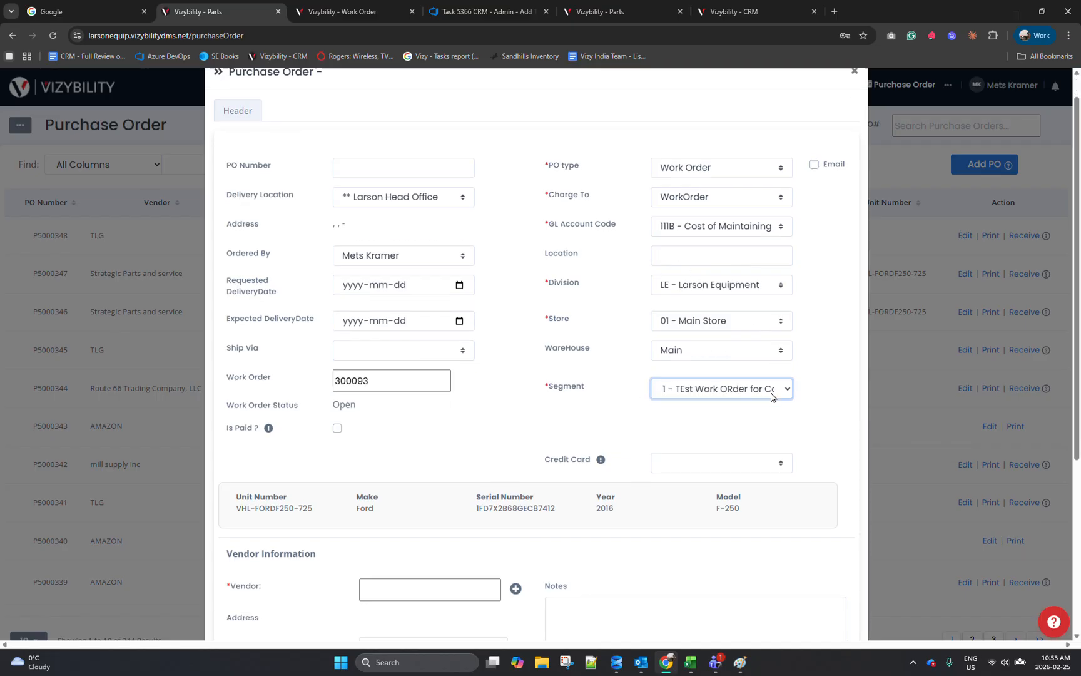
{"action": "left_click", "coordinate": [414, 451]}
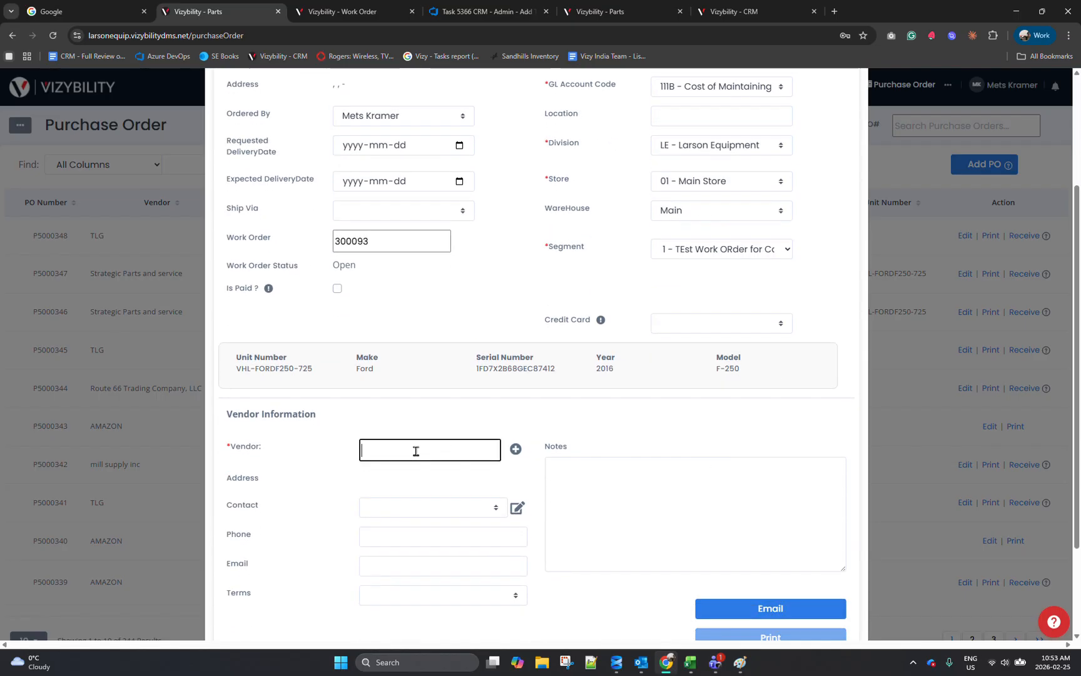
{"action": "type", "text": "str"}
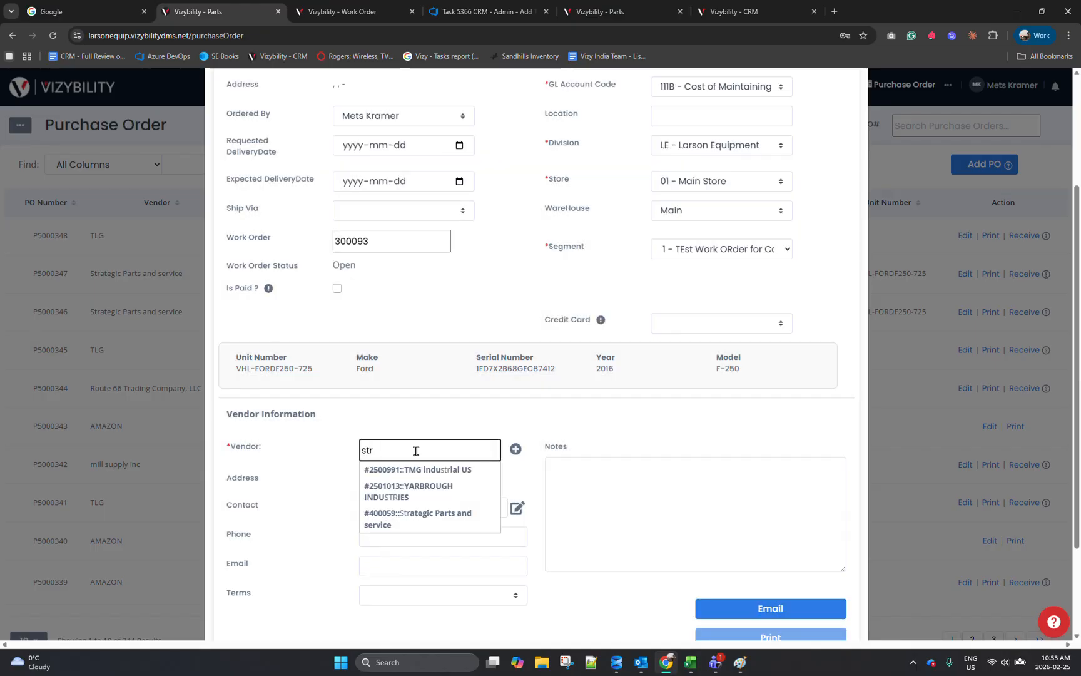
{"action": "left_click", "coordinate": [418, 520]}
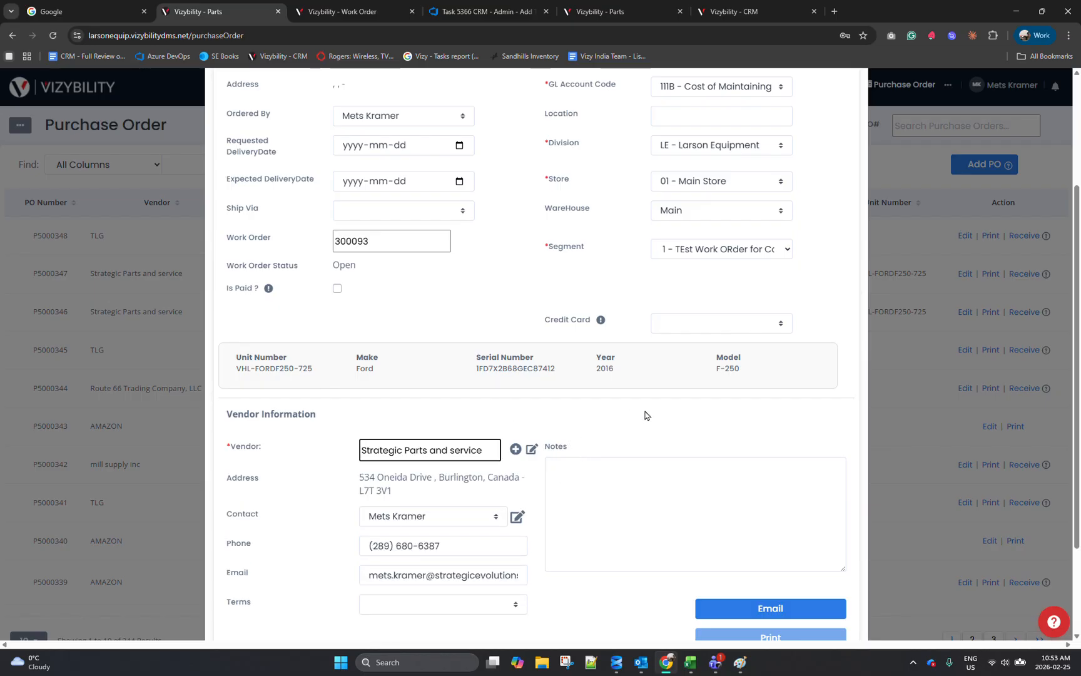
{"action": "scroll", "coordinate": [645, 412], "scroll_direction": "down", "scroll_amount": 2}
{"action": "left_click", "coordinate": [755, 570]}
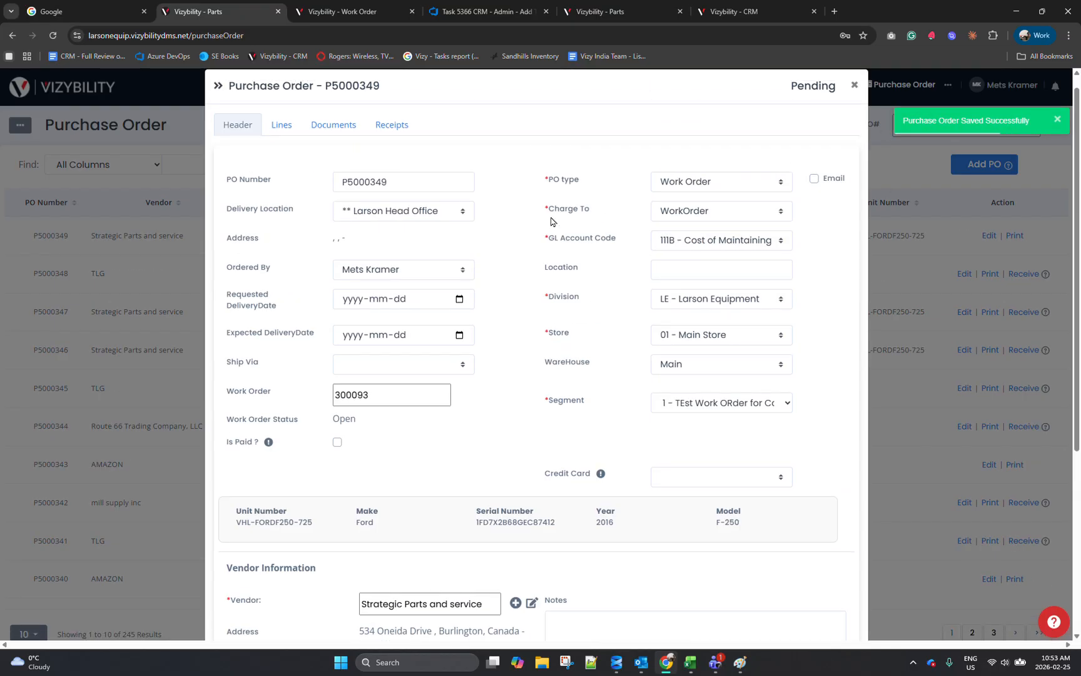
- Add an LBR - Internal Labour line with item code OLBR - Outside Labor, ordered quantity 1, UOM Each and unit cost 100
{"action": "left_click", "coordinate": [295, 121]}
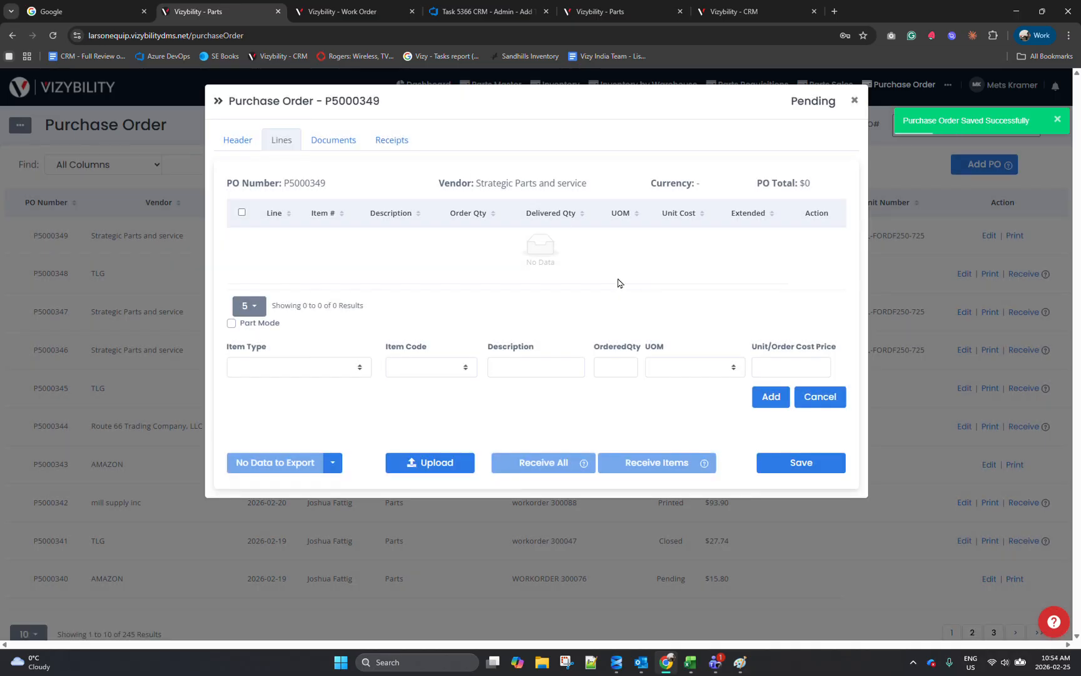
{"action": "left_click", "coordinate": [317, 370]}
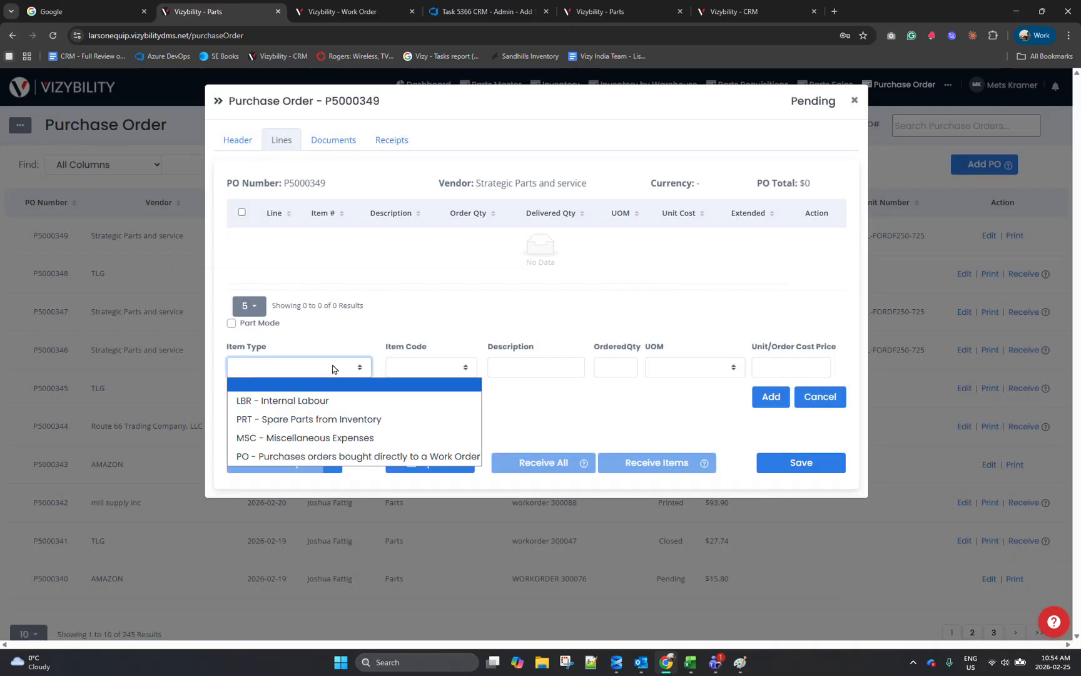
{"action": "left_click", "coordinate": [324, 408]}
{"action": "left_click", "coordinate": [428, 370]}
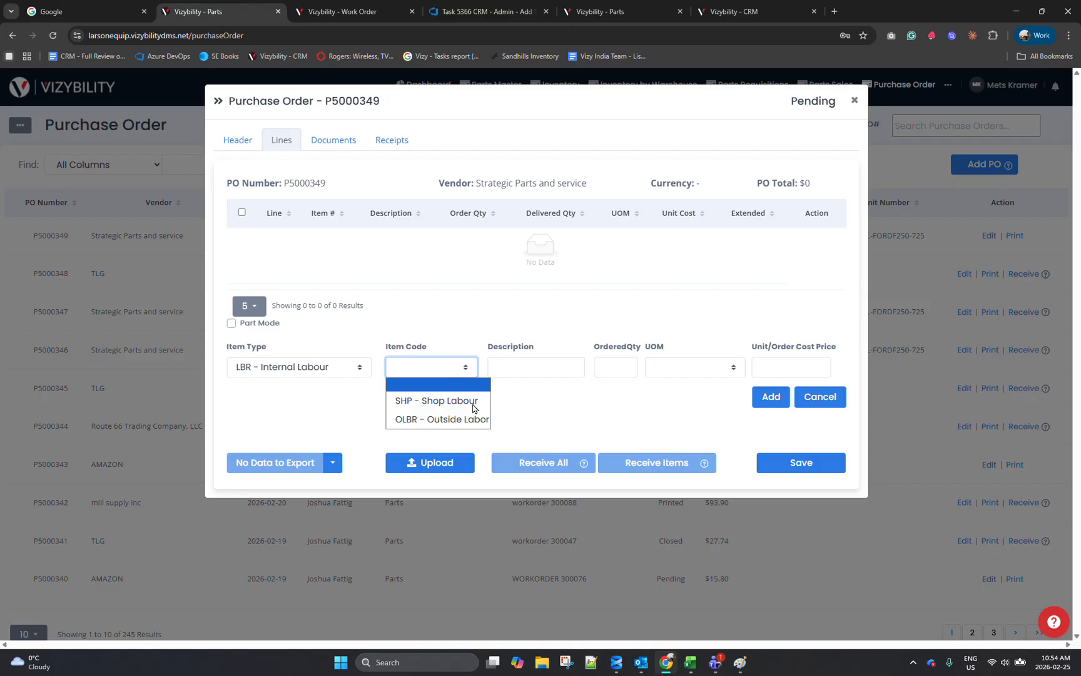
{"action": "left_click", "coordinate": [442, 424]}
{"action": "left_click", "coordinate": [691, 370]}
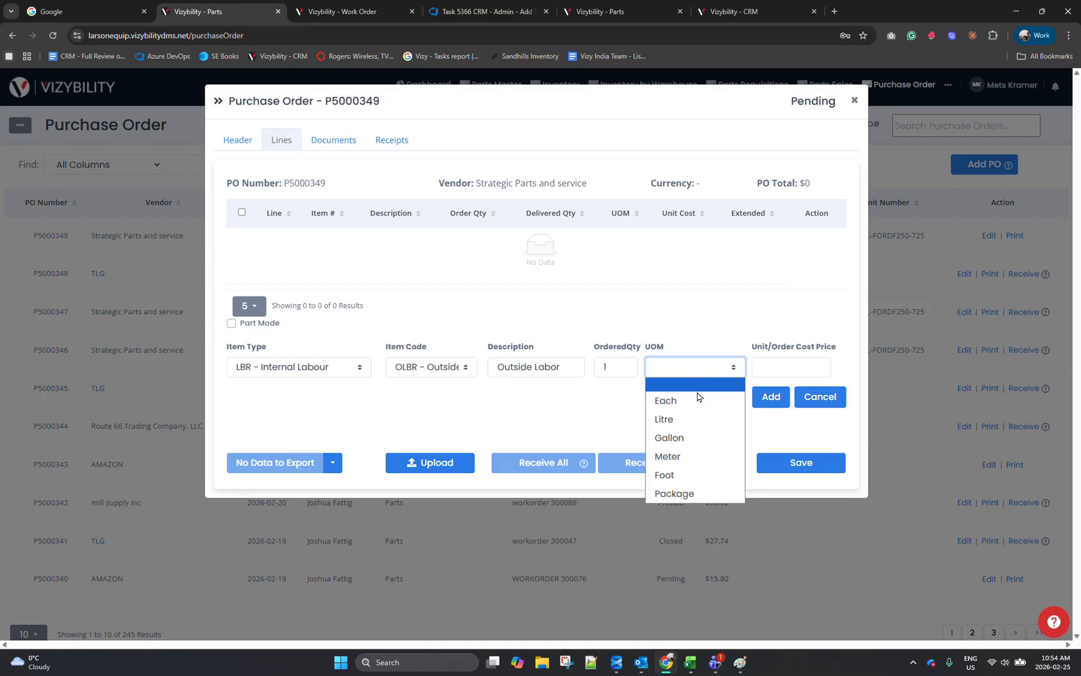
{"action": "left_click", "coordinate": [696, 400]}
{"action": "left_click", "coordinate": [782, 367]}
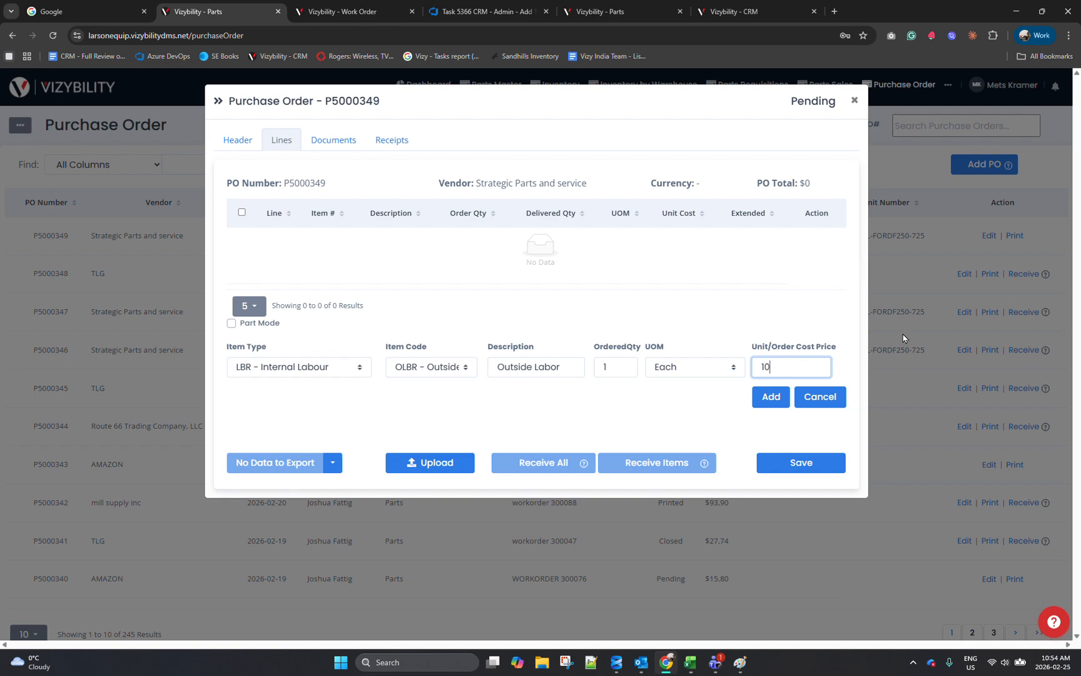
{"action": "left_click", "coordinate": [773, 394]}
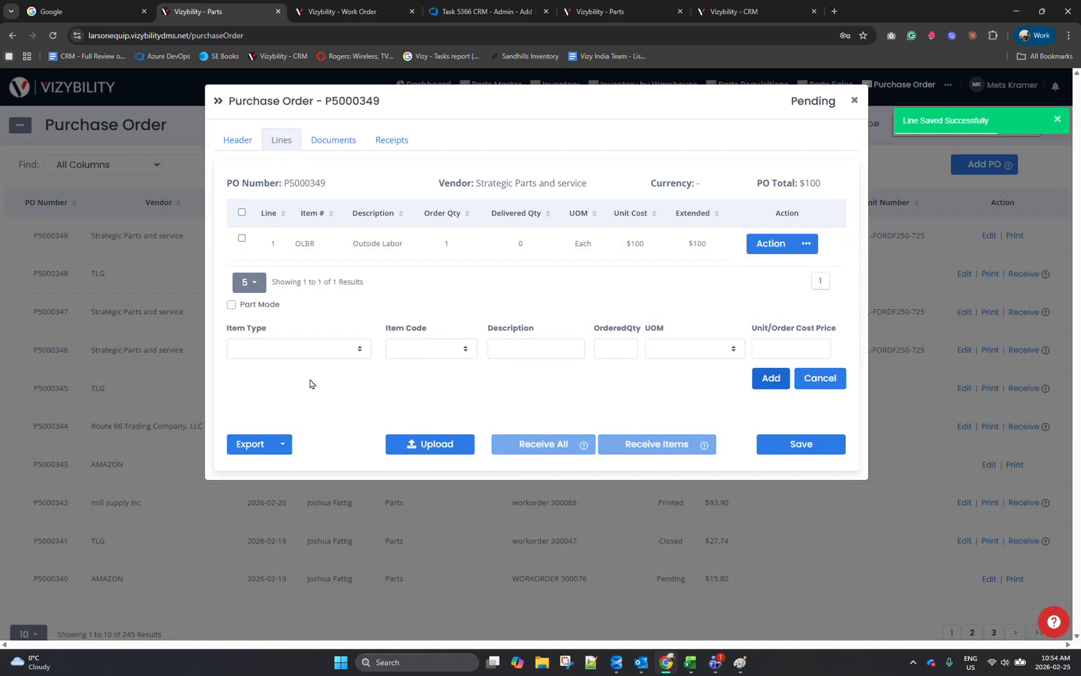
- Print the purchase order from its header and return to the work order segment
{"action": "left_click", "coordinate": [247, 141]}
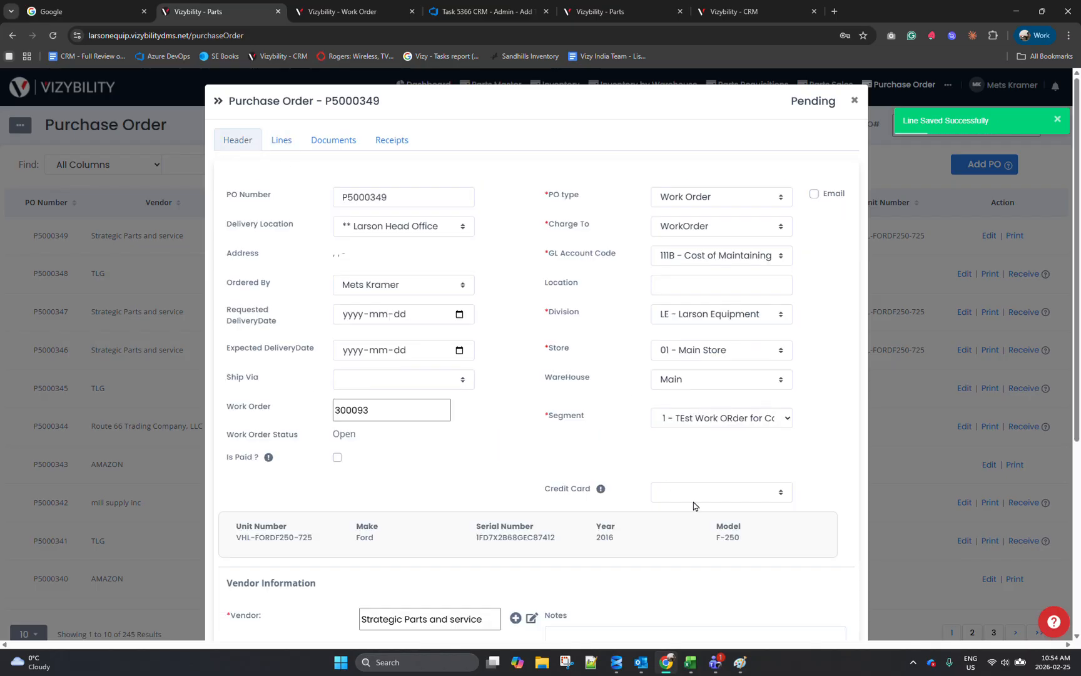
{"action": "scroll", "coordinate": [770, 544], "scroll_direction": "down", "scroll_amount": 4}
{"action": "left_click", "coordinate": [794, 510]}
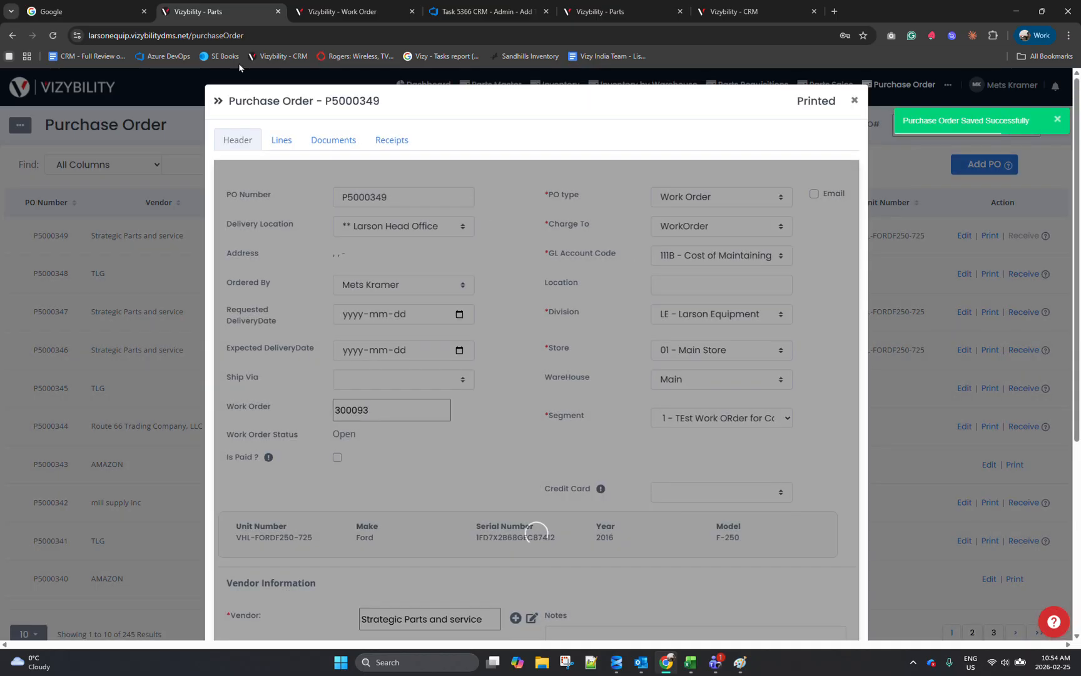
{"action": "left_click", "coordinate": [322, 19]}
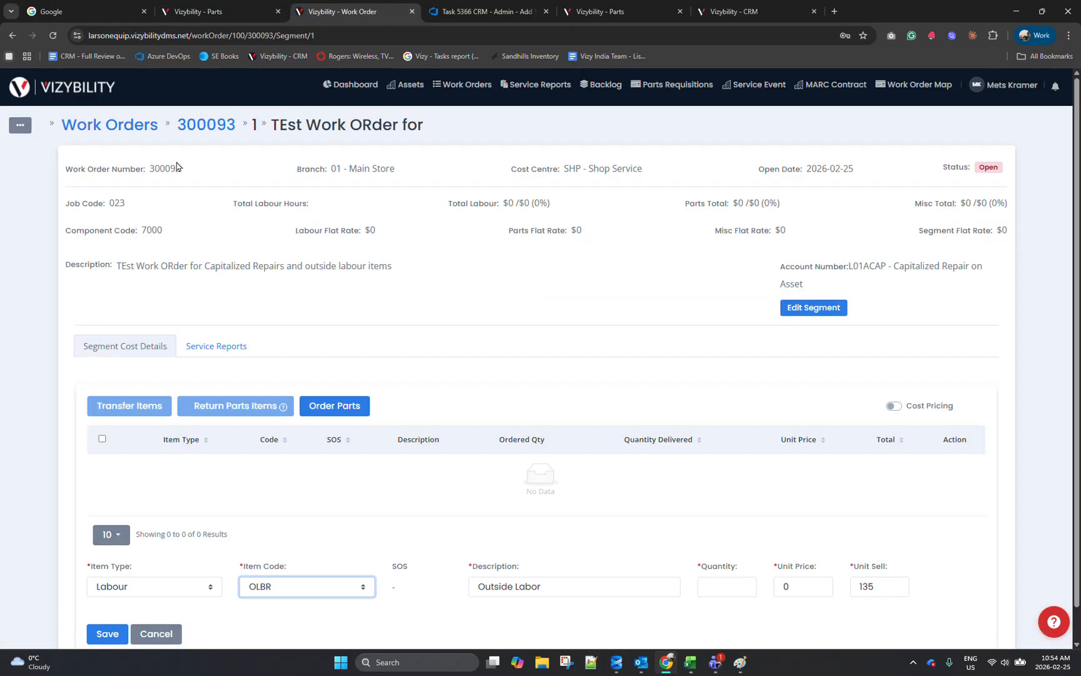
- Reload segment 1 of the work order and check its purchase order cost line
{"action": "left_click", "coordinate": [197, 127]}
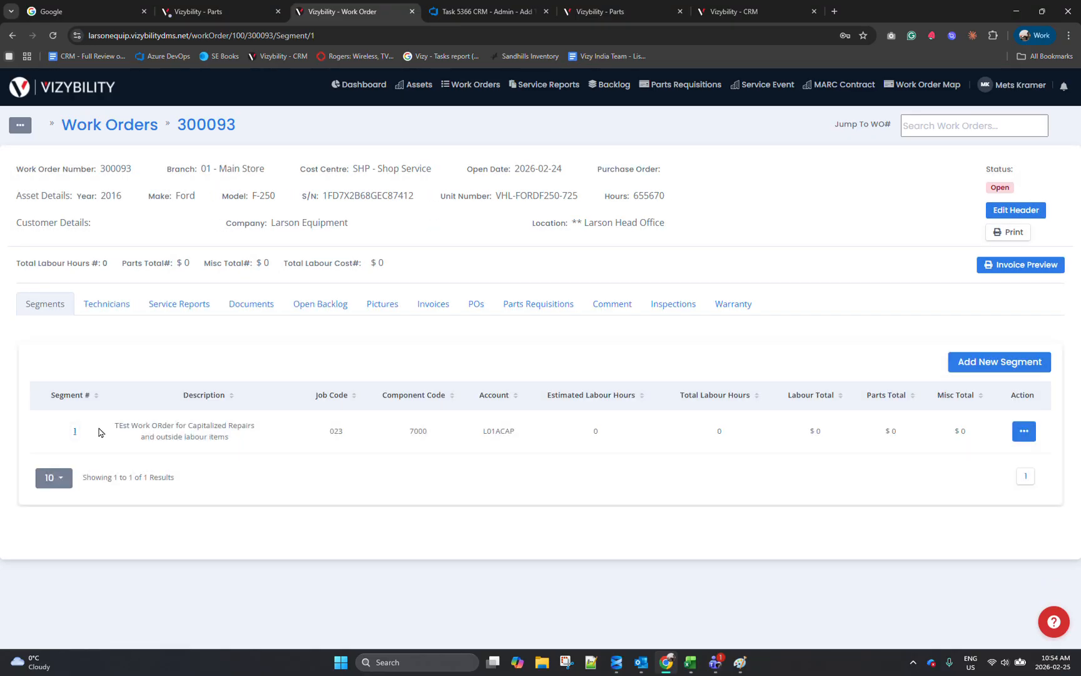
{"action": "left_click", "coordinate": [99, 431]}
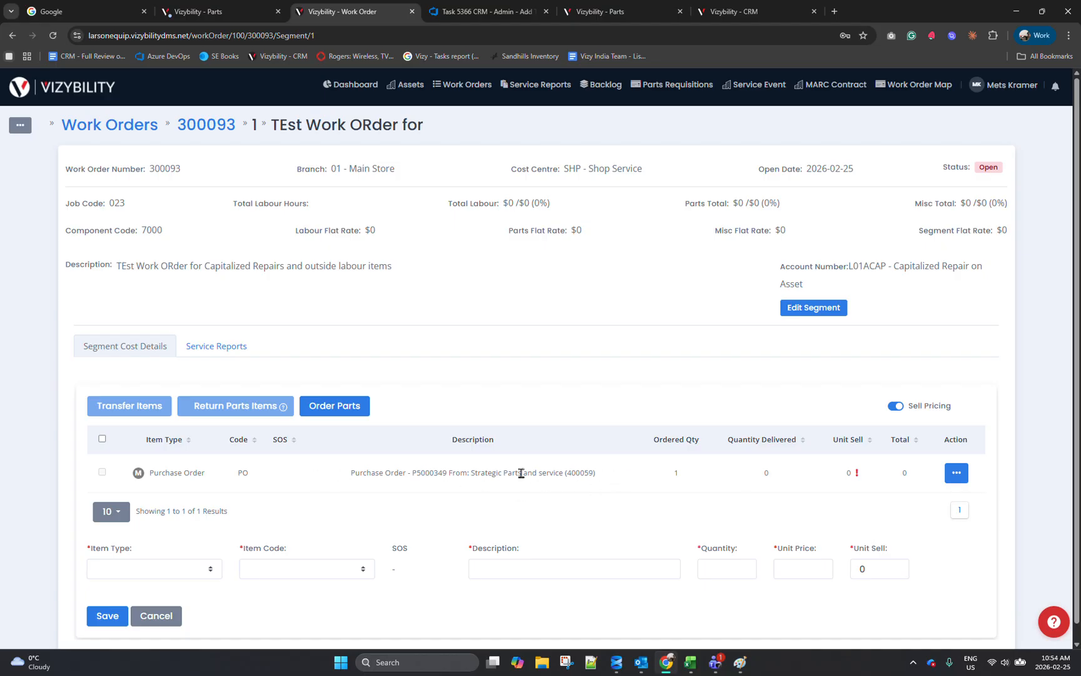
{"action": "left_click_drag", "start_coordinate": [615, 474], "coordinate": [349, 483]}
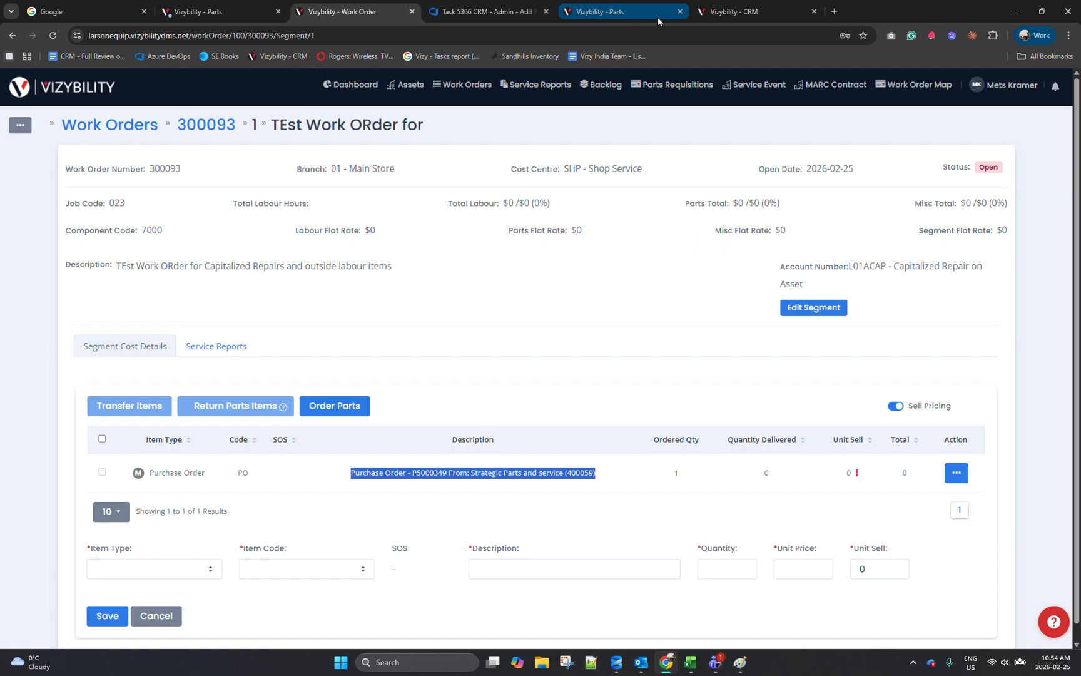
- Select item type Misc and item code FRGT for a new cost line on the segment
{"action": "left_click", "coordinate": [202, 570]}
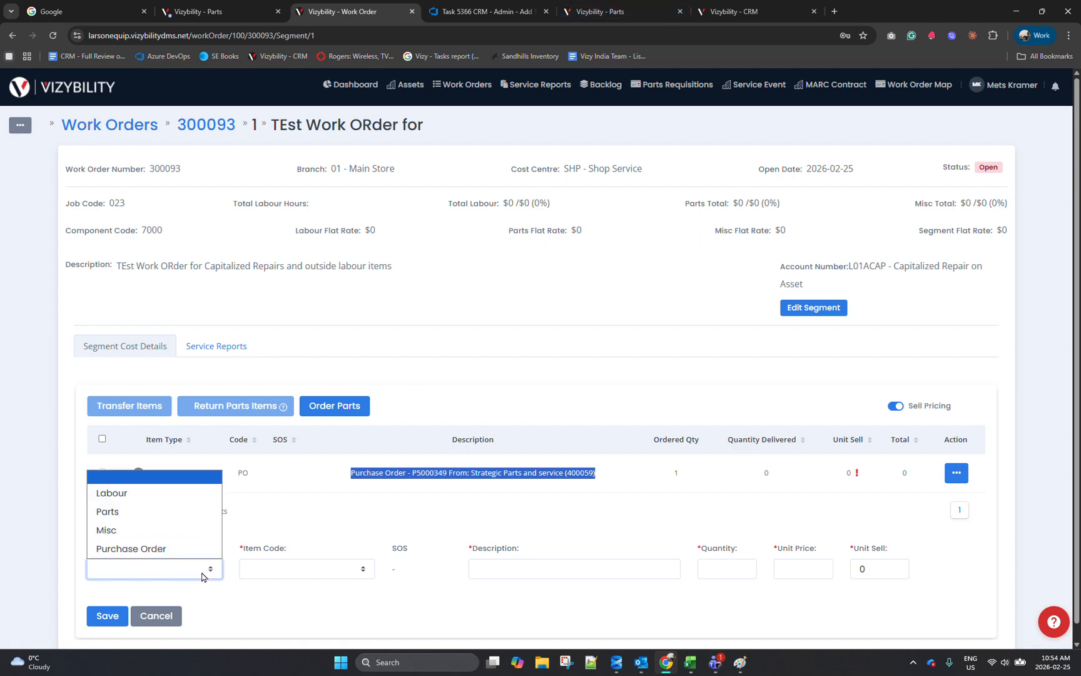
{"action": "left_click", "coordinate": [150, 533]}
{"action": "left_click", "coordinate": [279, 571]}
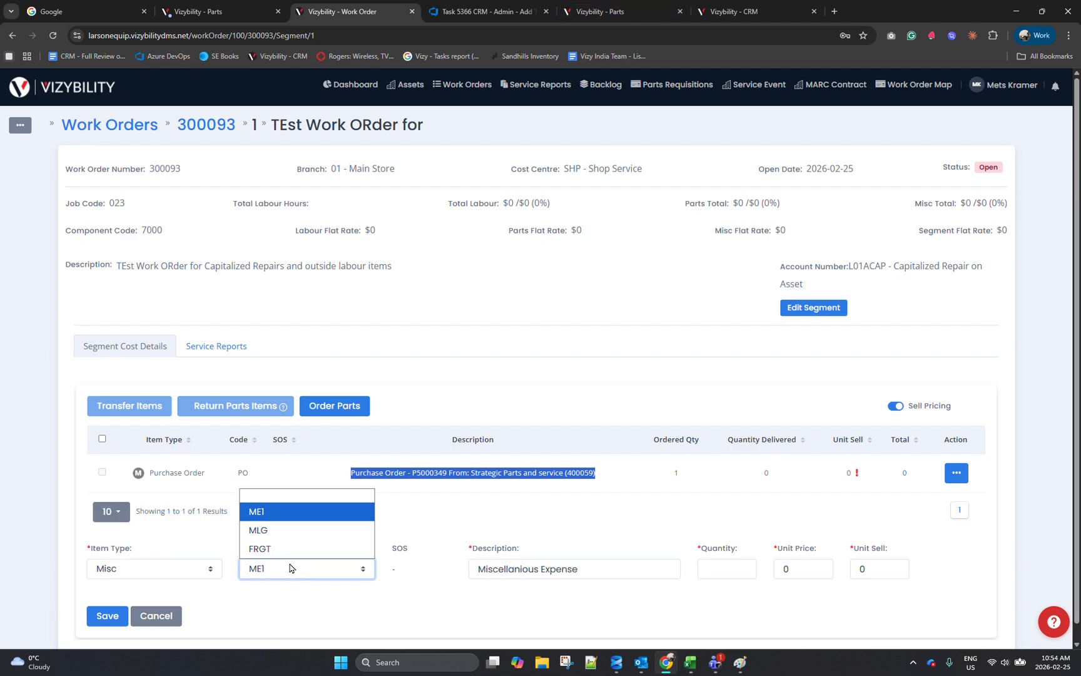
{"action": "left_click", "coordinate": [332, 556]}
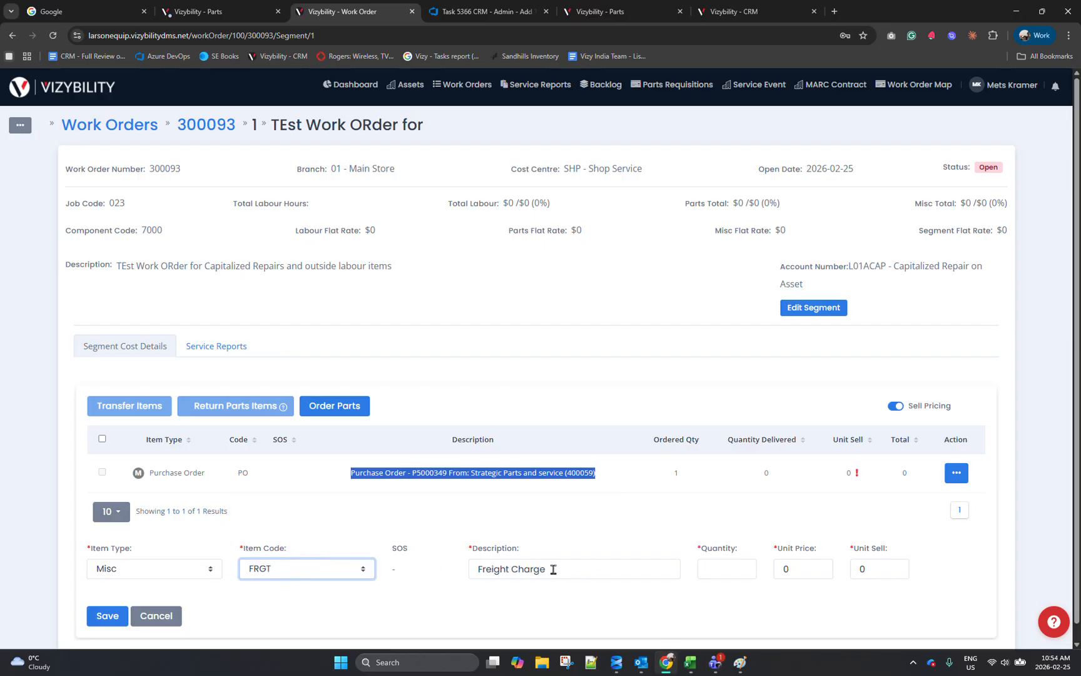
{"action": "left_click", "coordinate": [469, 387]}
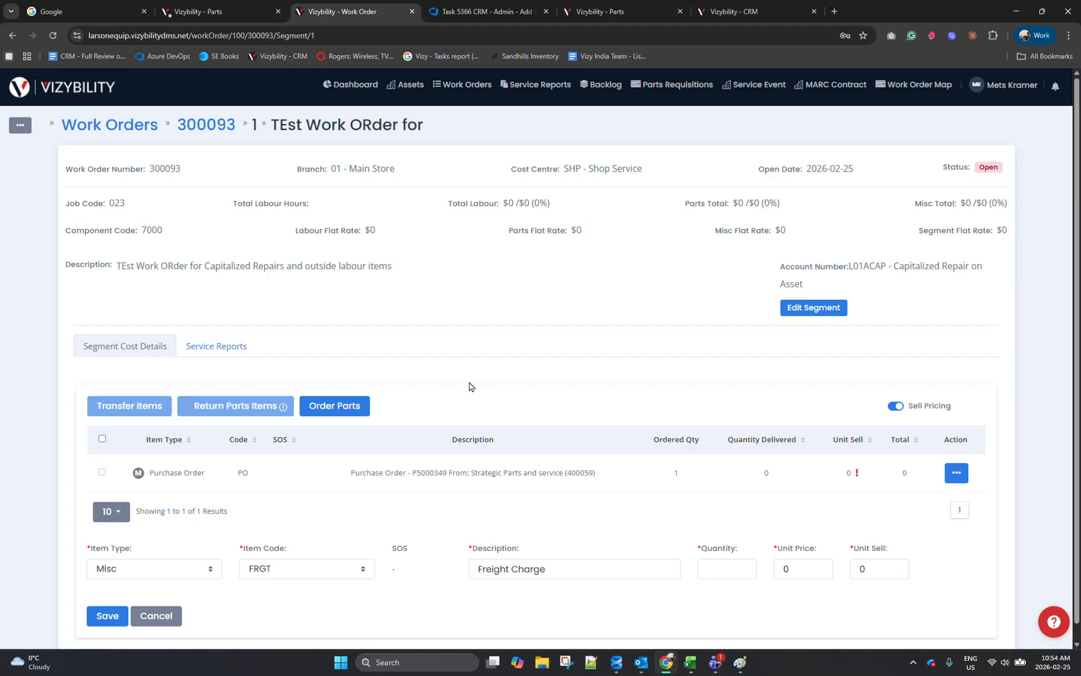
- Start receiving the purchase order's items with packing slip number 23525 and receipt date 2026-02-25
{"action": "left_click", "coordinate": [266, 20]}
{"action": "left_click", "coordinate": [875, 509]}
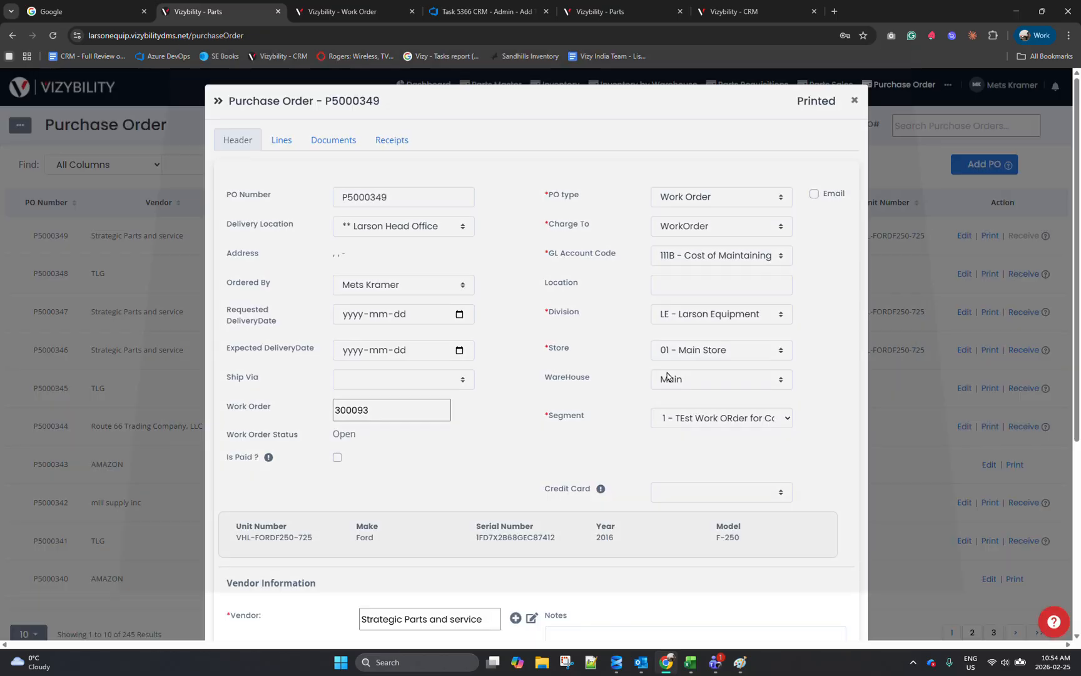
{"action": "left_click", "coordinate": [281, 140]}
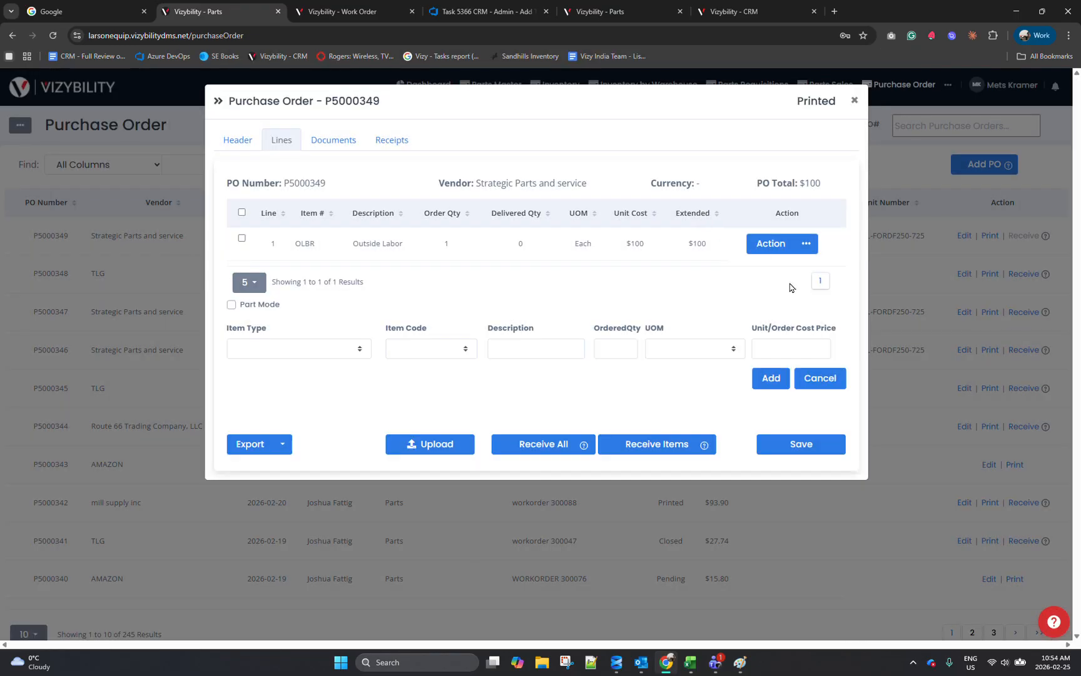
{"action": "left_click", "coordinate": [316, 137]}
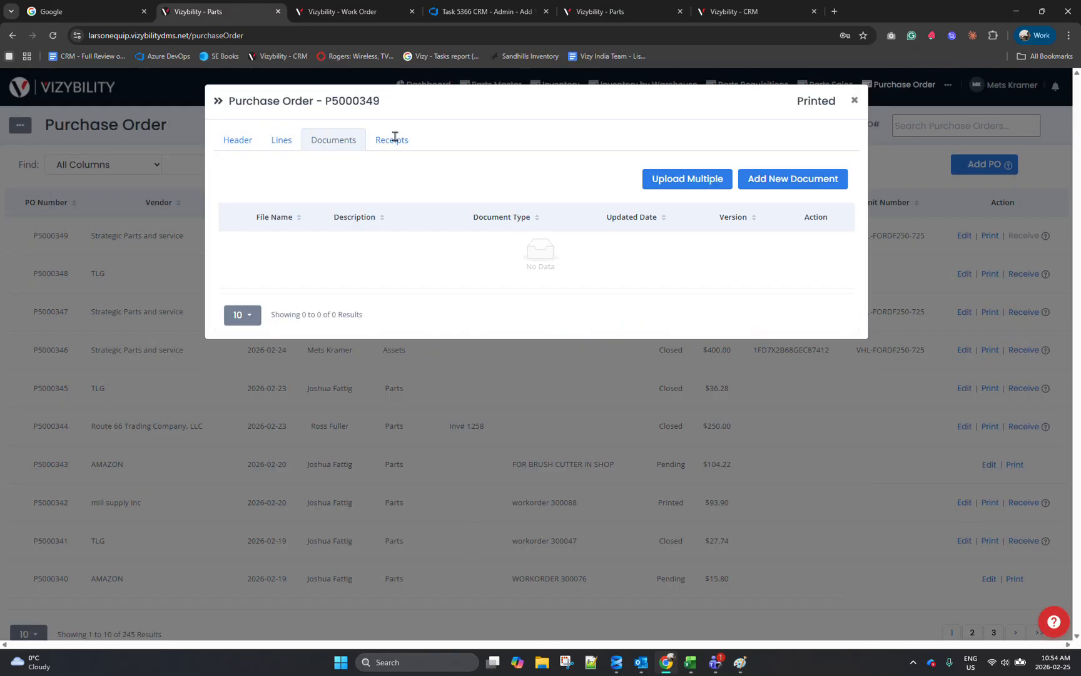
{"action": "left_click", "coordinate": [278, 140]}
{"action": "left_click", "coordinate": [649, 444]}
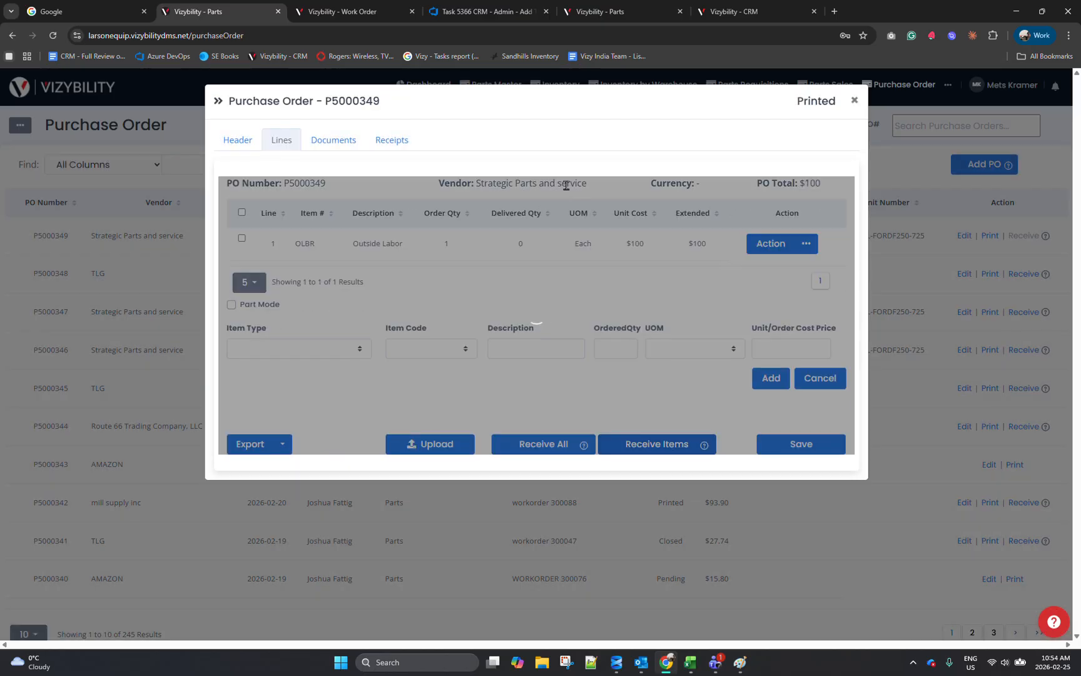
{"action": "left_click", "coordinate": [568, 140]}
{"action": "type", "text": "23525"}
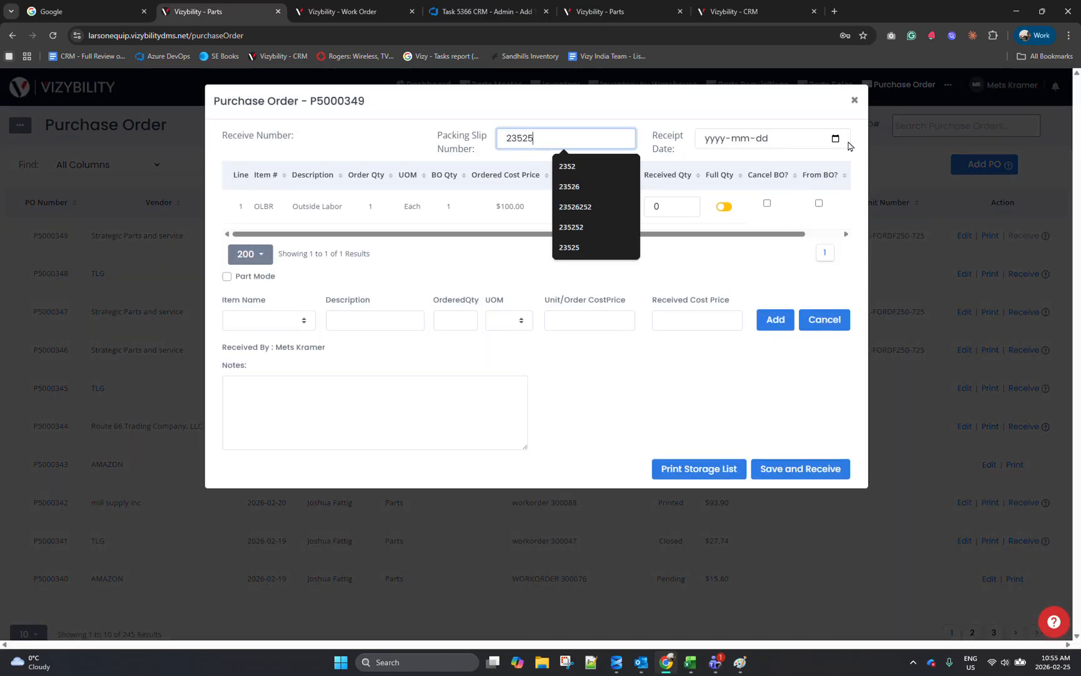
{"action": "left_click", "coordinate": [837, 138]}
{"action": "left_click", "coordinate": [756, 245]}
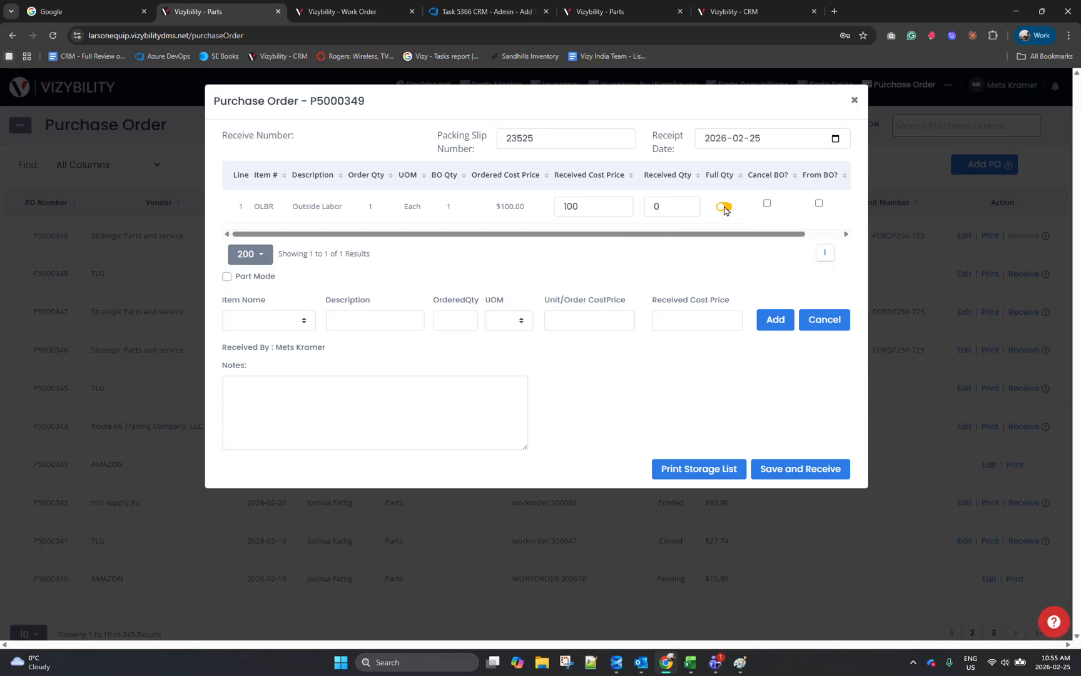
- Receive the full quantity of the Outside Labor line at a received cost price of 450, without printing the receipt
{"action": "left_click", "coordinate": [725, 209]}
{"action": "double_click", "coordinate": [562, 204]}
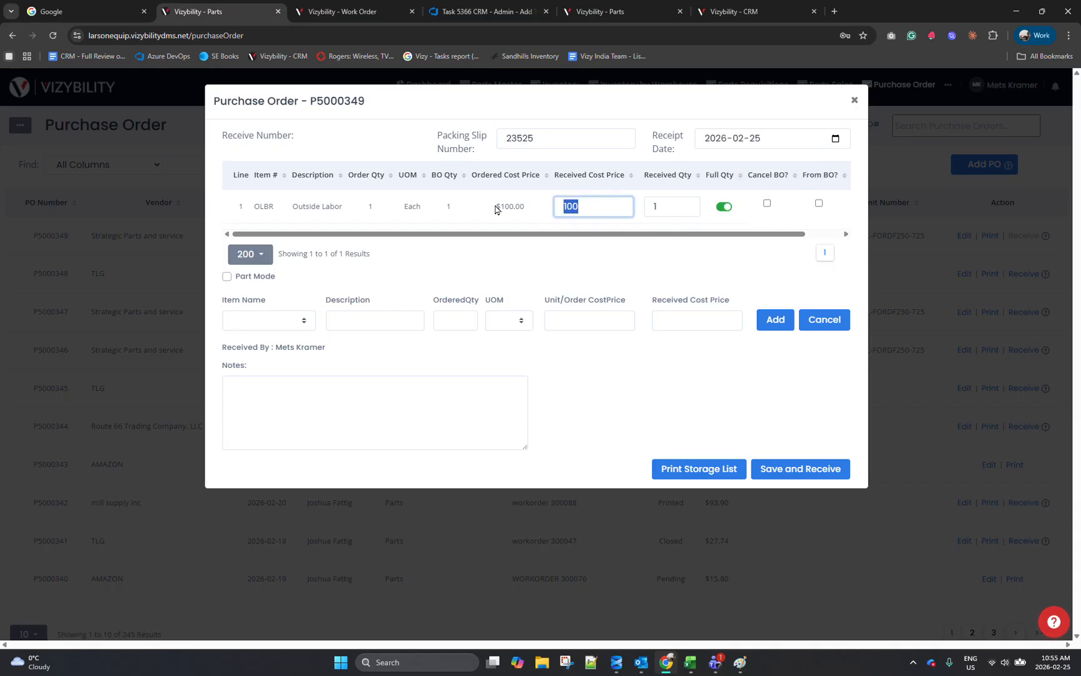
{"action": "type", "text": "450"}
{"action": "left_click", "coordinate": [797, 470]}
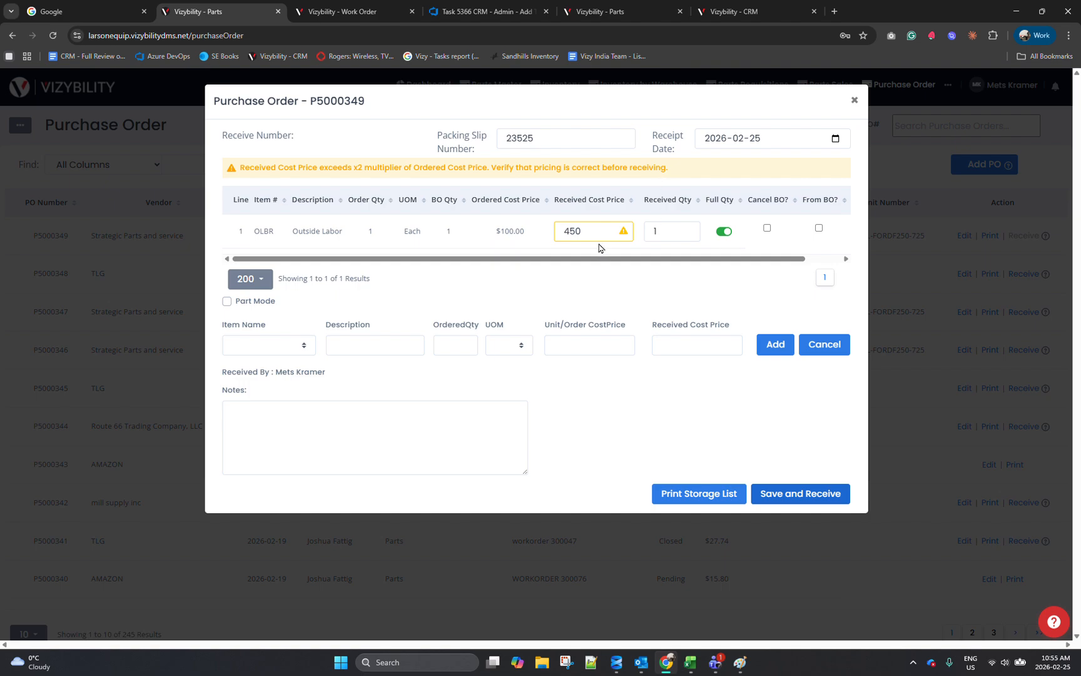
{"action": "left_click", "coordinate": [793, 494]}
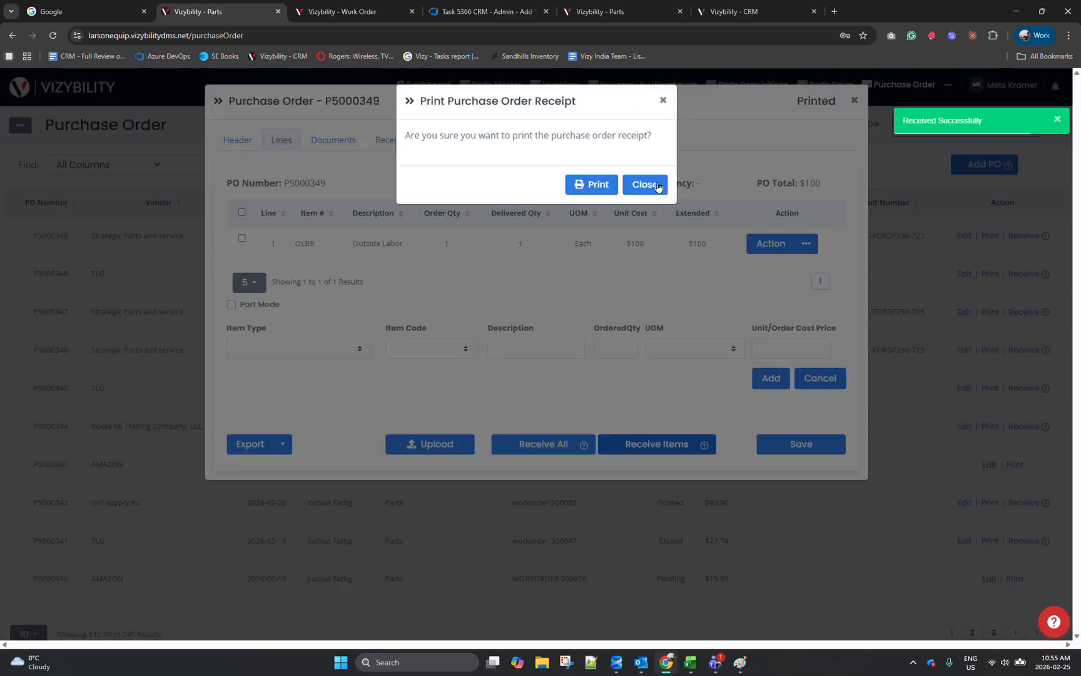
{"action": "left_click", "coordinate": [645, 185]}
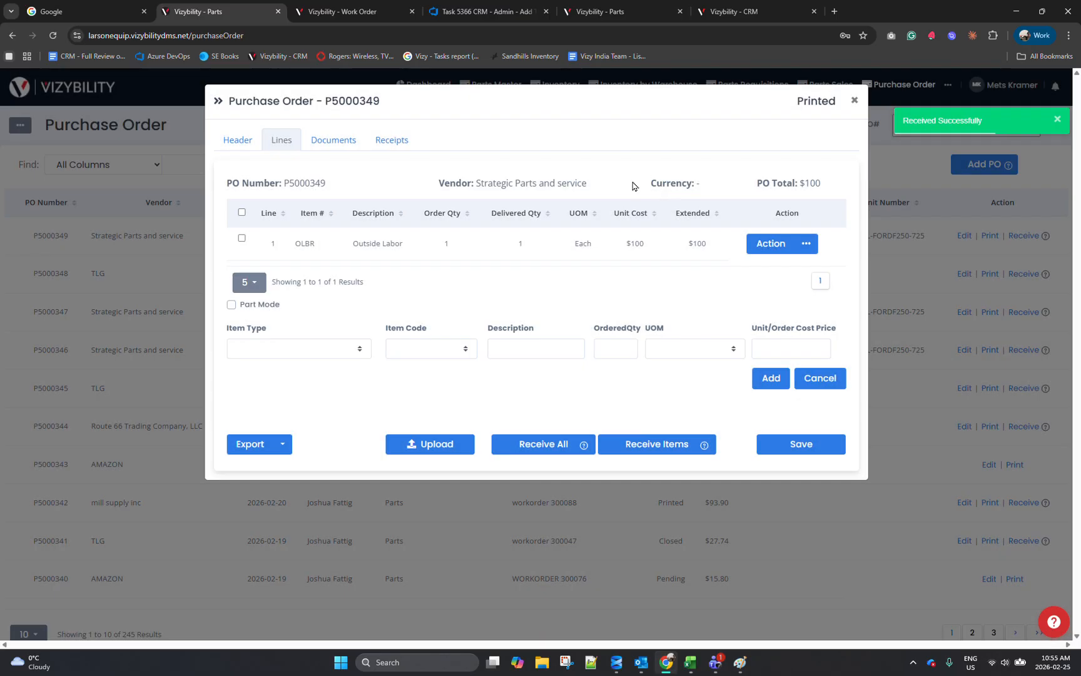
- Review the purchase order's receipt record and its line items
{"action": "left_click", "coordinate": [384, 138]}
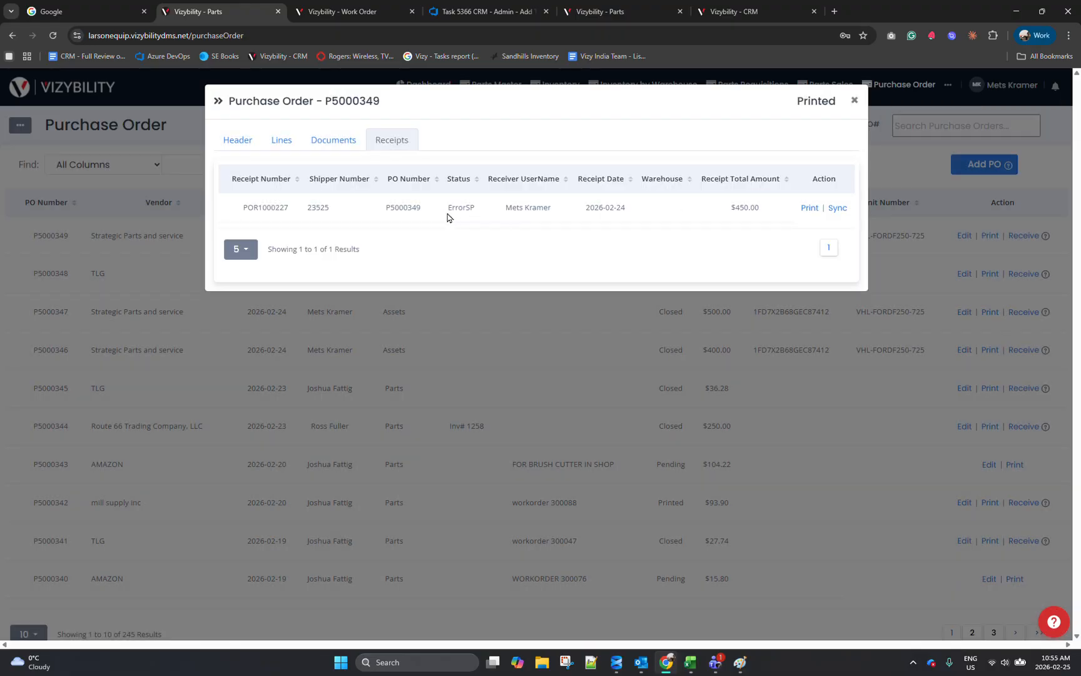
{"action": "left_click_drag", "start_coordinate": [448, 217], "coordinate": [381, 215]}
{"action": "left_click", "coordinate": [286, 142]}
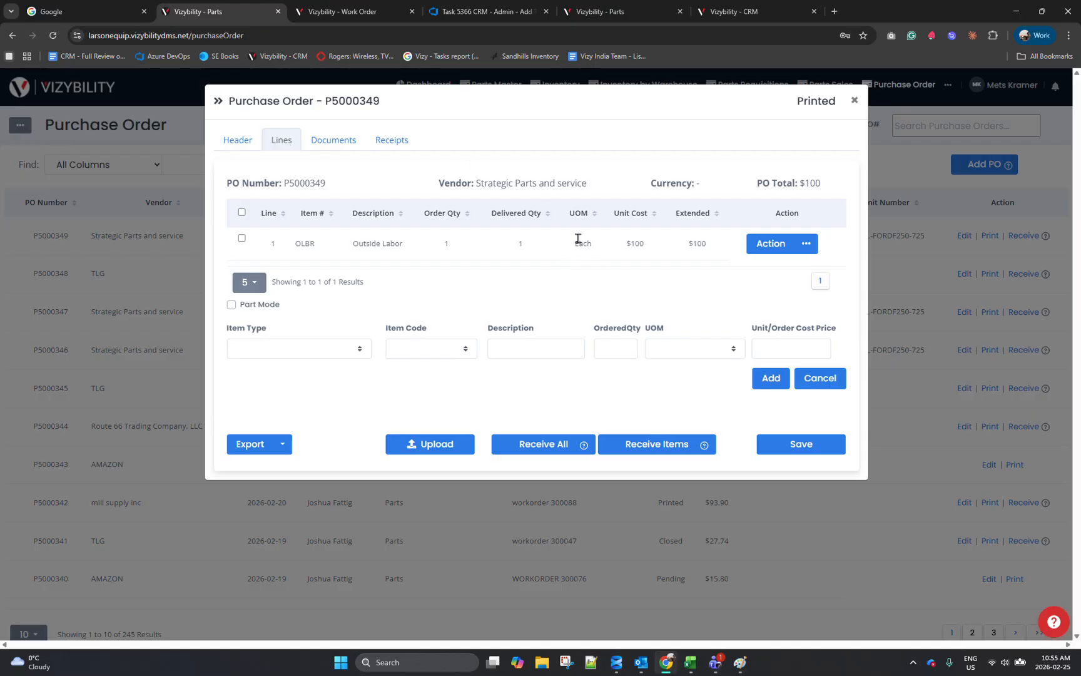
- Reload segment 1 of the work order and compare the Outside Labor line's sell pricing with its cost pricing
{"action": "left_click", "coordinate": [317, 16]}
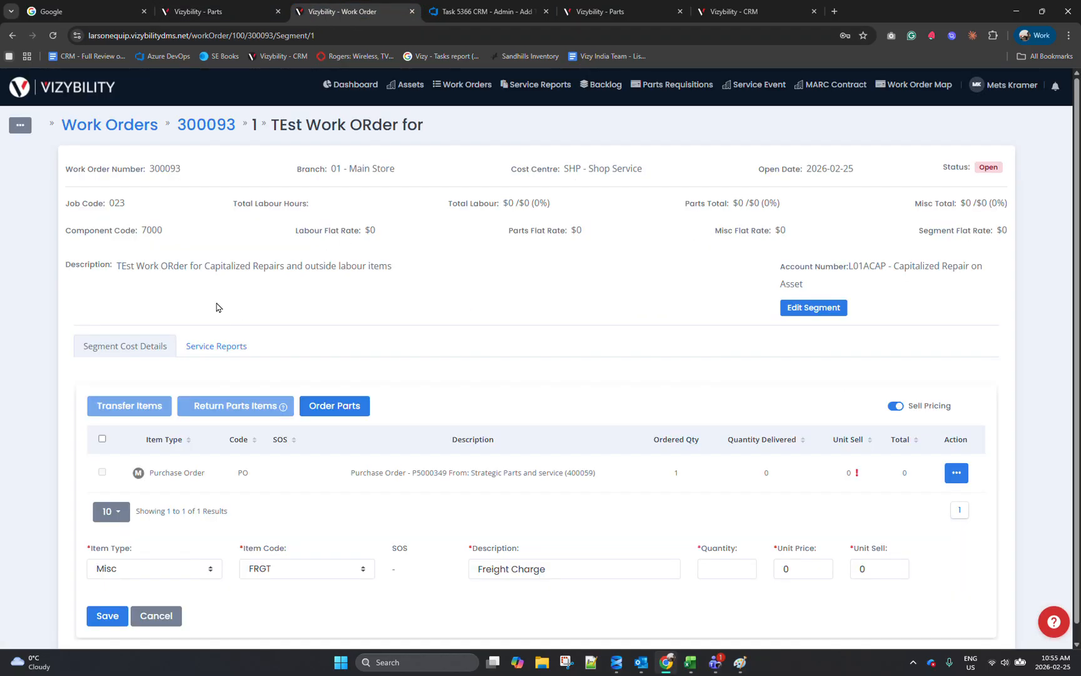
{"action": "left_click", "coordinate": [200, 133]}
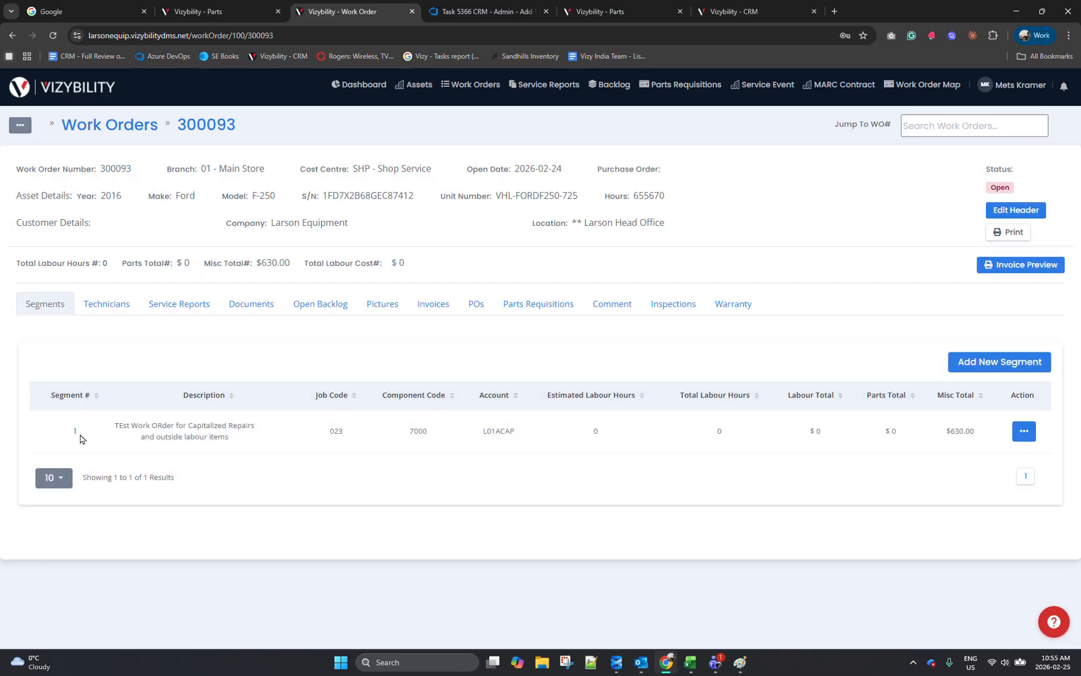
{"action": "left_click", "coordinate": [75, 431]}
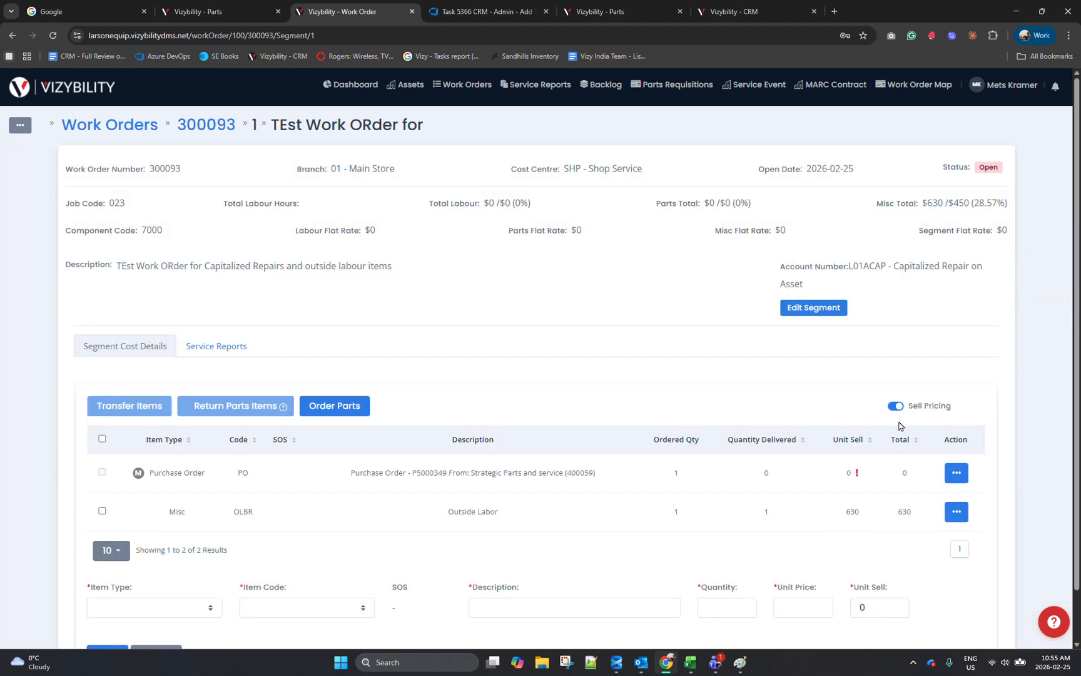
{"action": "left_click", "coordinate": [895, 407]}
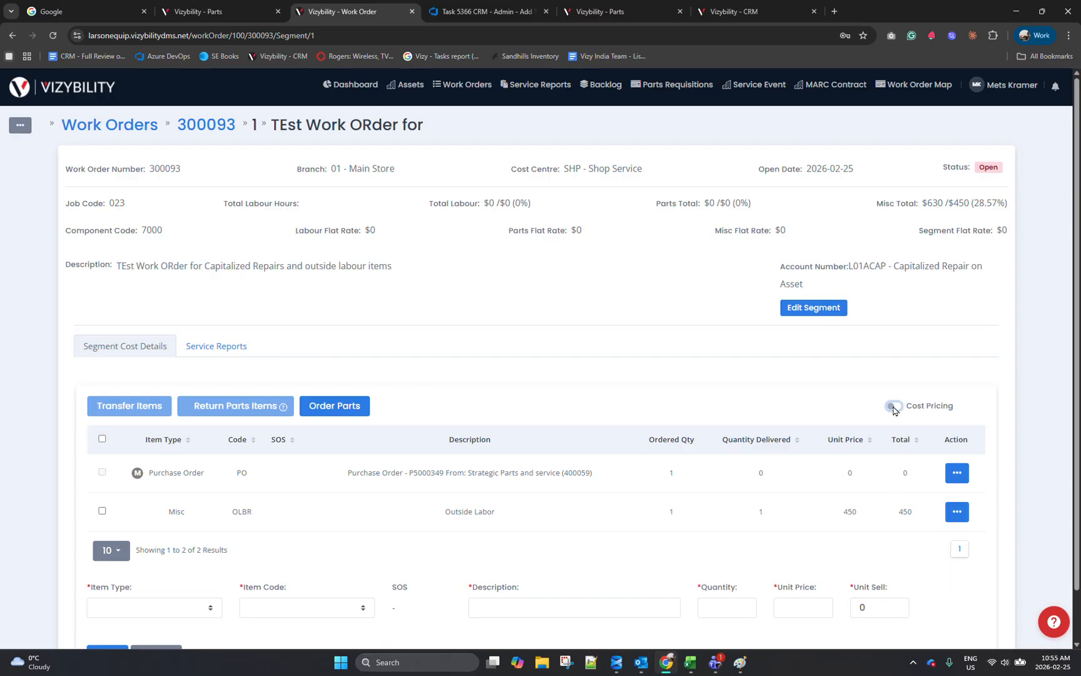
{"action": "left_click", "coordinate": [894, 406]}
{"action": "left_click", "coordinate": [894, 406]}
{"action": "left_click_drag", "start_coordinate": [863, 519], "coordinate": [834, 521]}
{"action": "scroll", "coordinate": [794, 522], "scroll_direction": "down", "scroll_amount": 1}
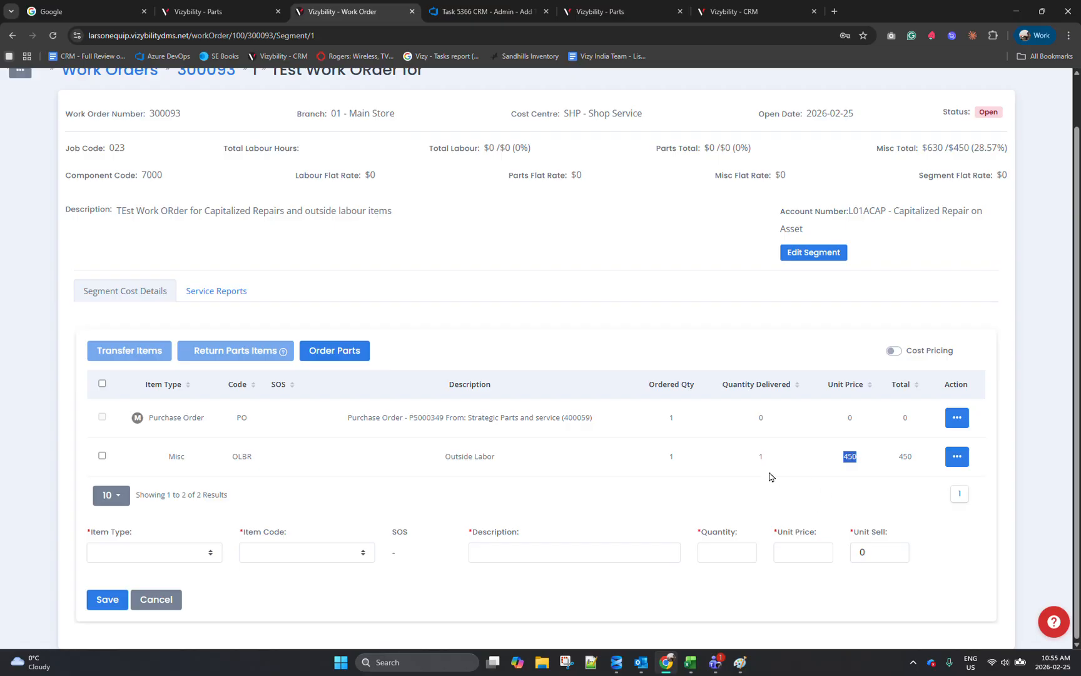
- Open the segment's Outside Labor line for editing and compare its delivered quantity with the purchase order line's
{"action": "left_click", "coordinate": [957, 456]}
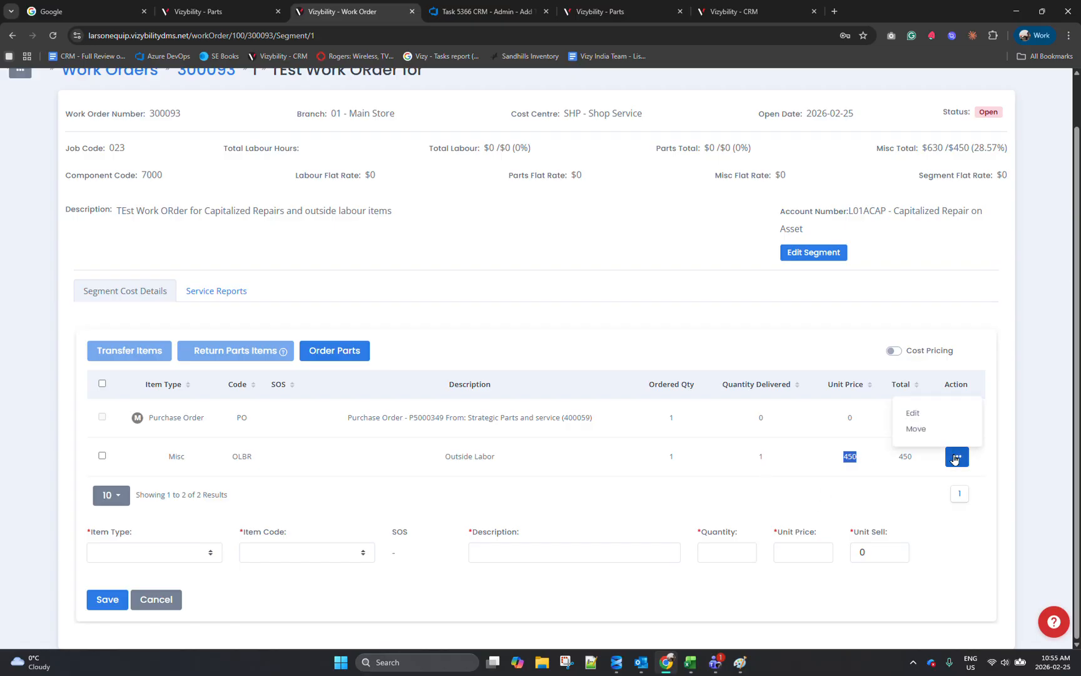
{"action": "left_click", "coordinate": [940, 421]}
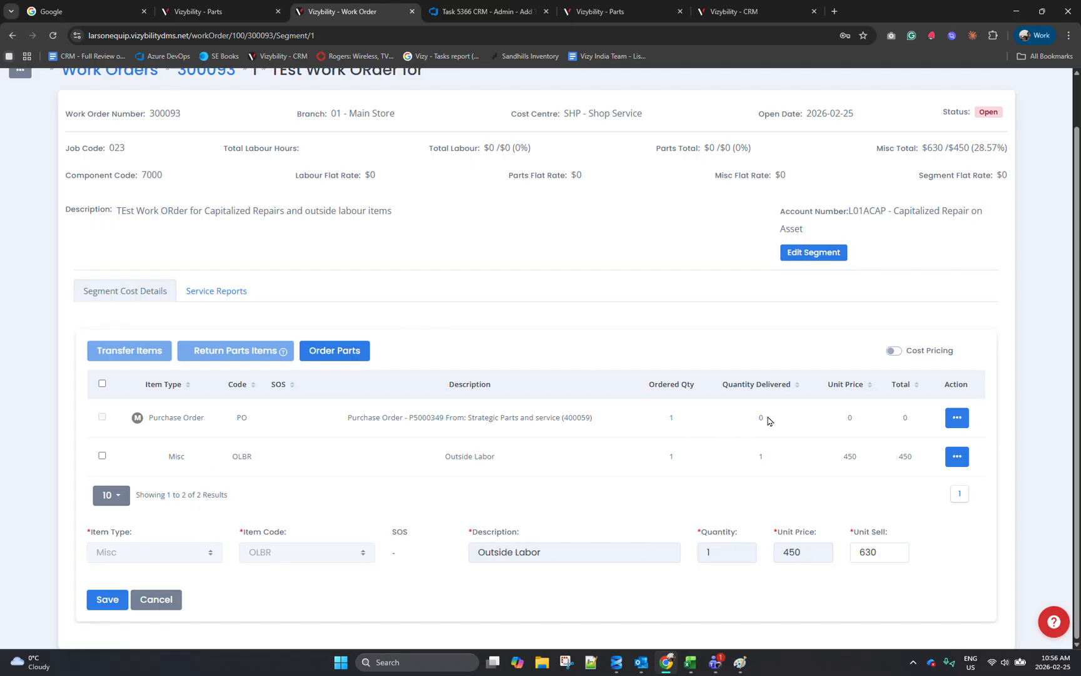
{"action": "double_click", "coordinate": [738, 419]}
{"action": "left_click_drag", "start_coordinate": [150, 423], "coordinate": [929, 410]}
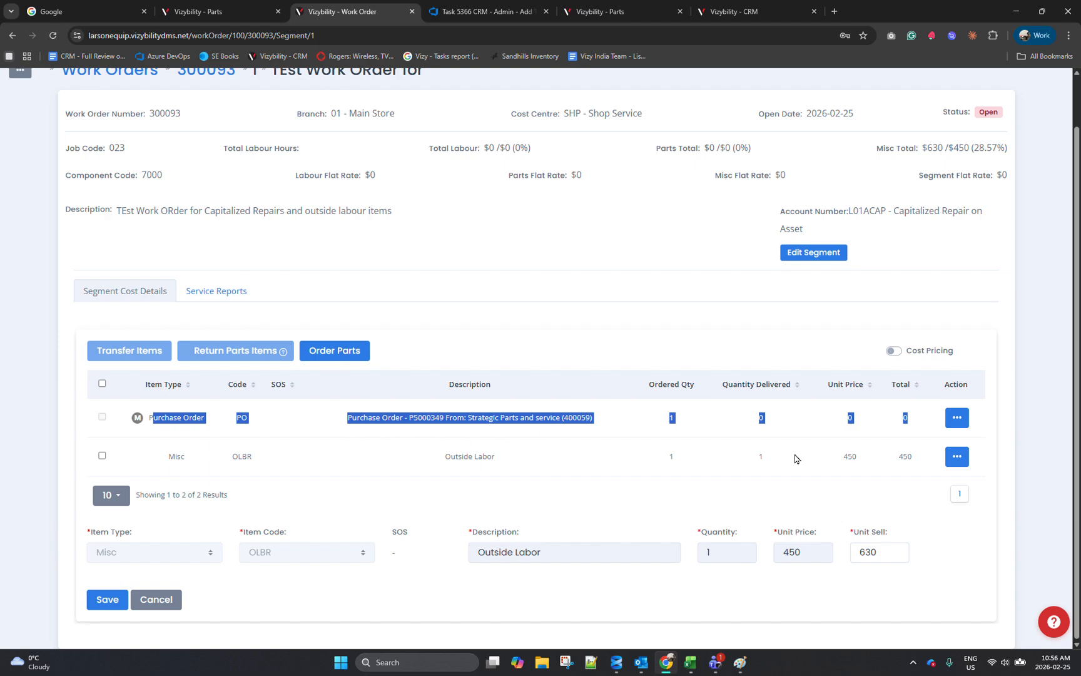
{"action": "double_click", "coordinate": [761, 456]}
{"action": "scroll", "coordinate": [763, 442], "scroll_direction": "up", "scroll_amount": 1}
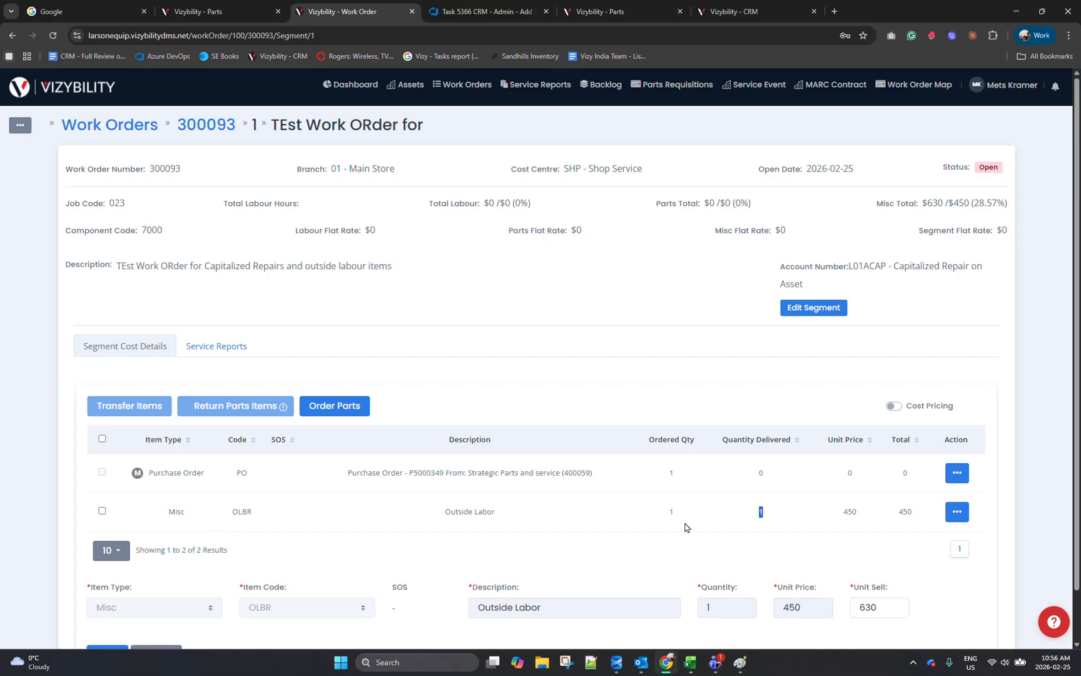
- Review the customer and account details in the work order header, closing it without changes
{"action": "left_click", "coordinate": [201, 127]}
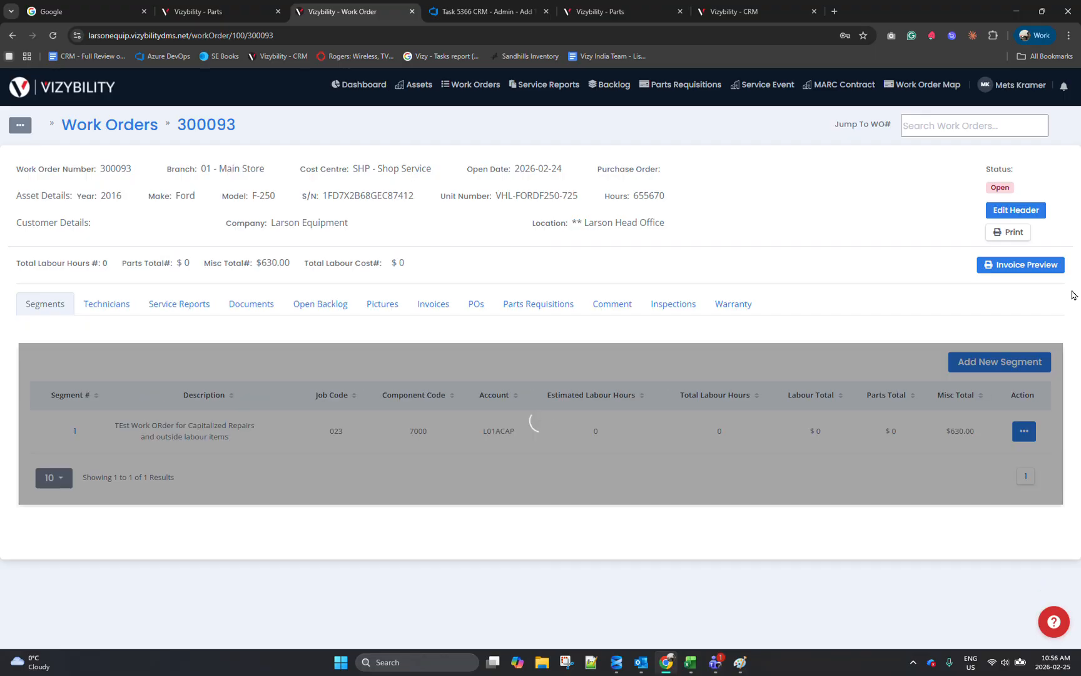
{"action": "left_click", "coordinate": [1006, 211]}
{"action": "scroll", "coordinate": [630, 477], "scroll_direction": "down", "scroll_amount": 5}
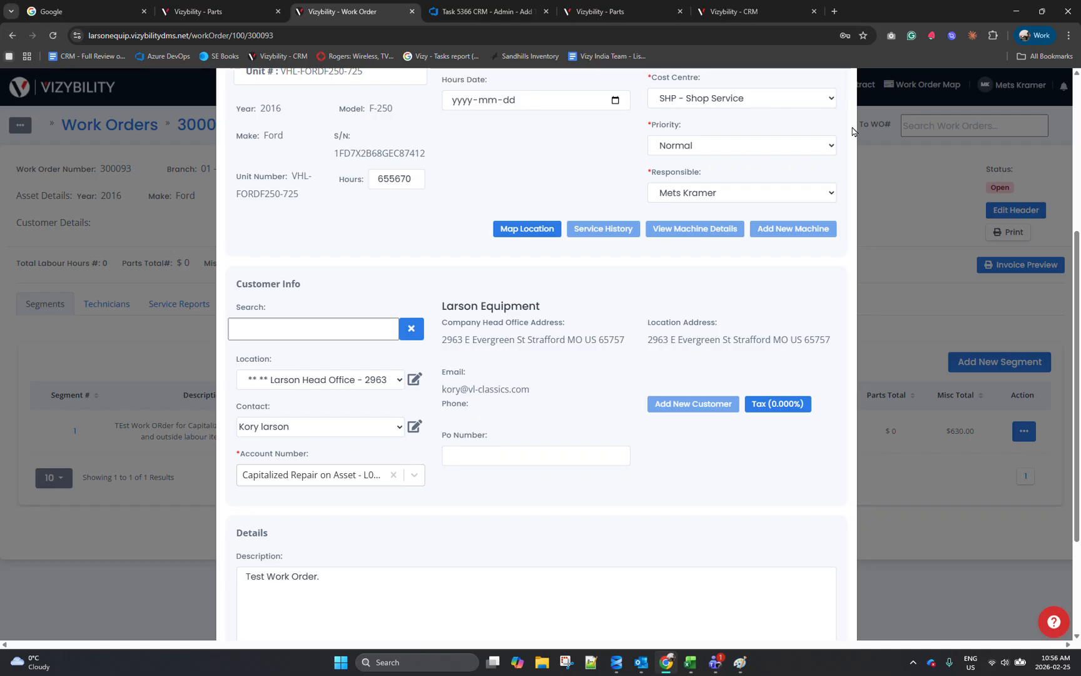
{"action": "left_click", "coordinate": [892, 162]}
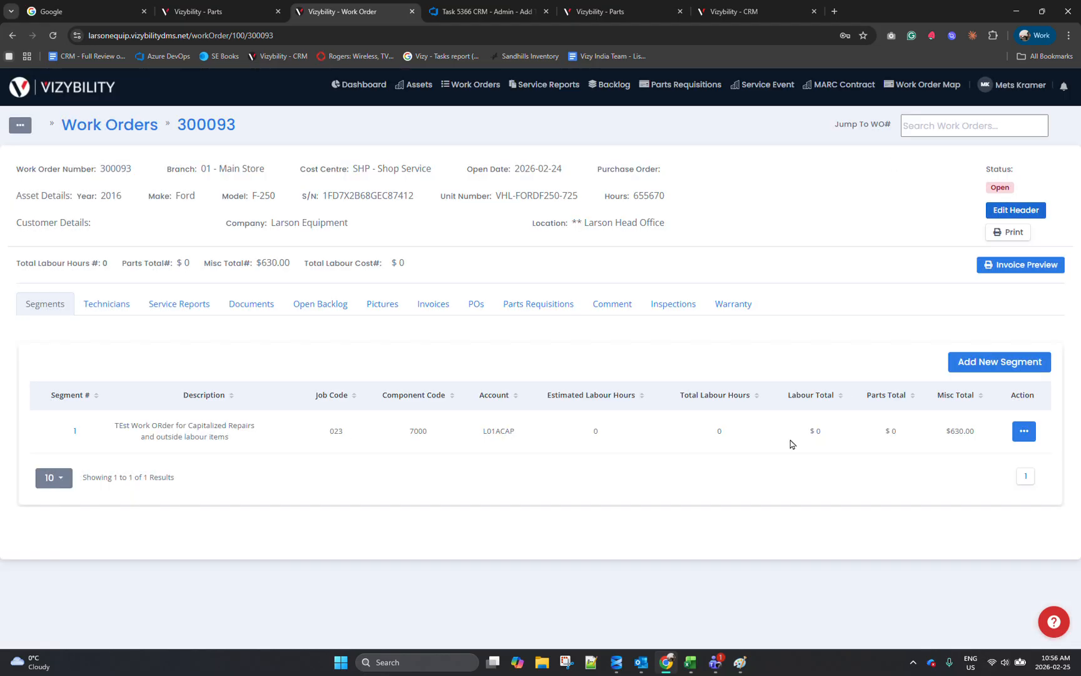